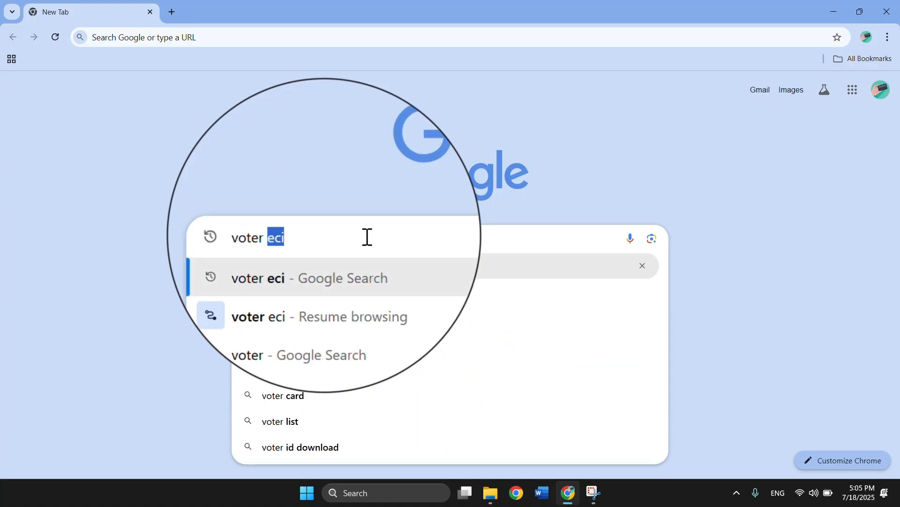
Step: Search Google for 'voter eci'
type("eci")
key("Return")
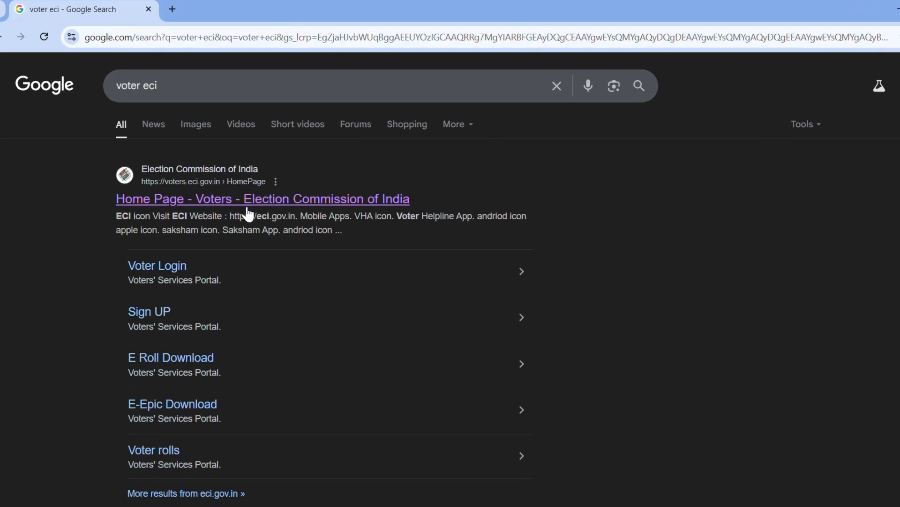
Step: Open the Voters – Election Commission of India home page and close the campaign banner
left_click(292, 278)
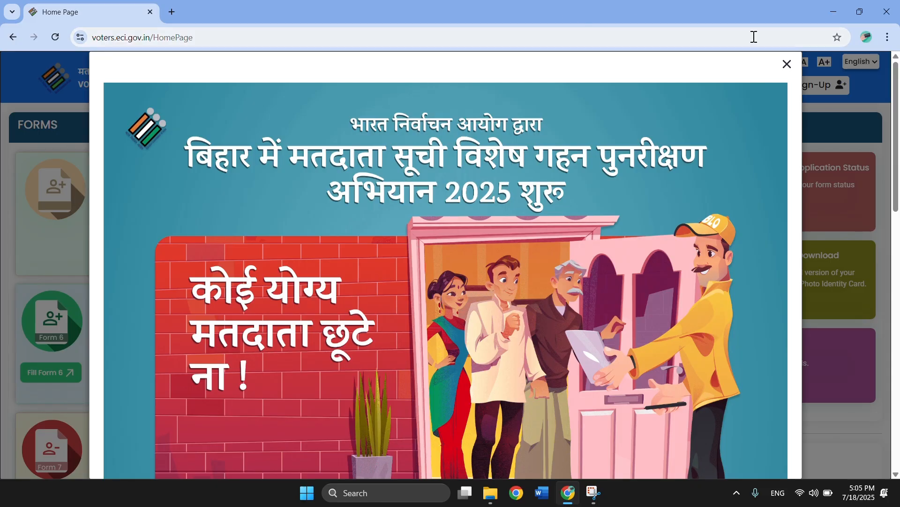
left_click(787, 64)
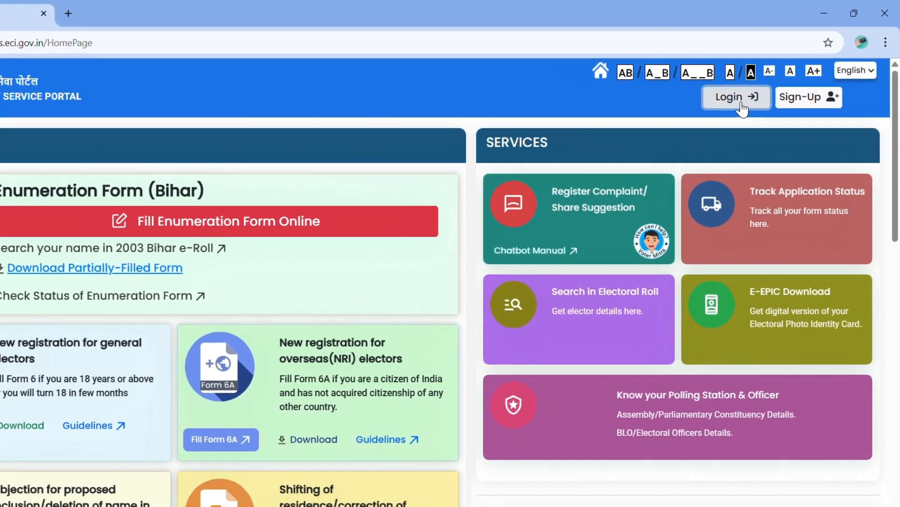
Step: Log in with the mobile number and one-time password, then close the home-page banner
left_click(693, 138)
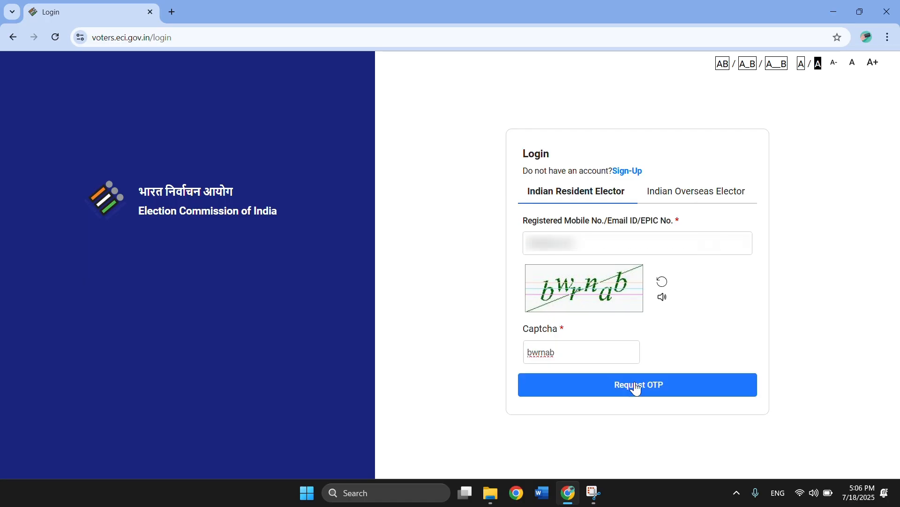
left_click(664, 388)
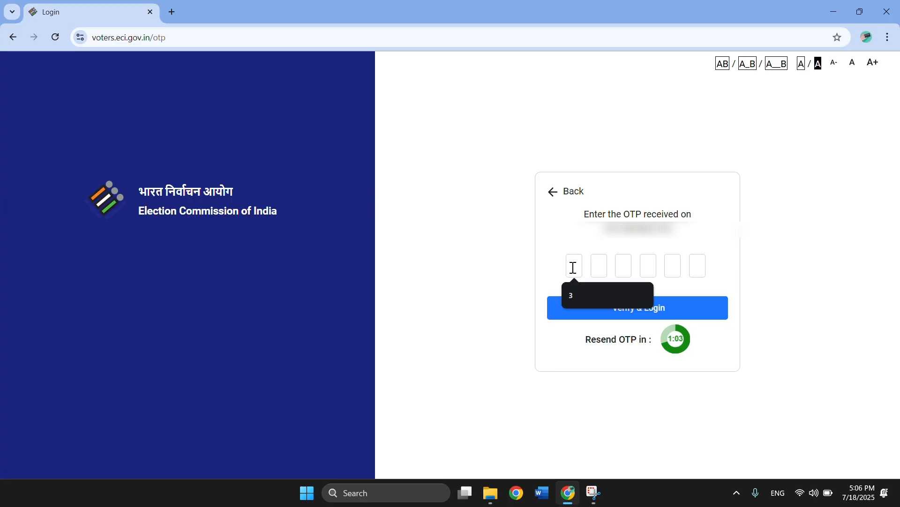
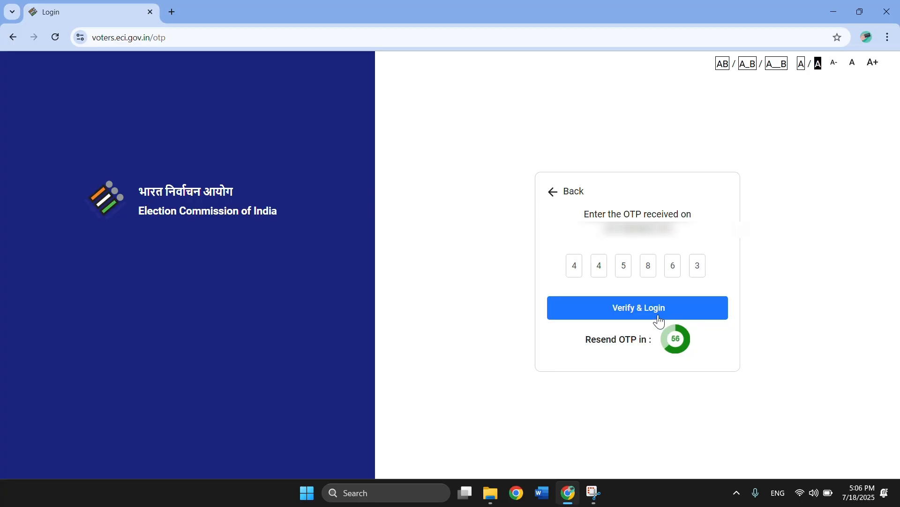
left_click(671, 304)
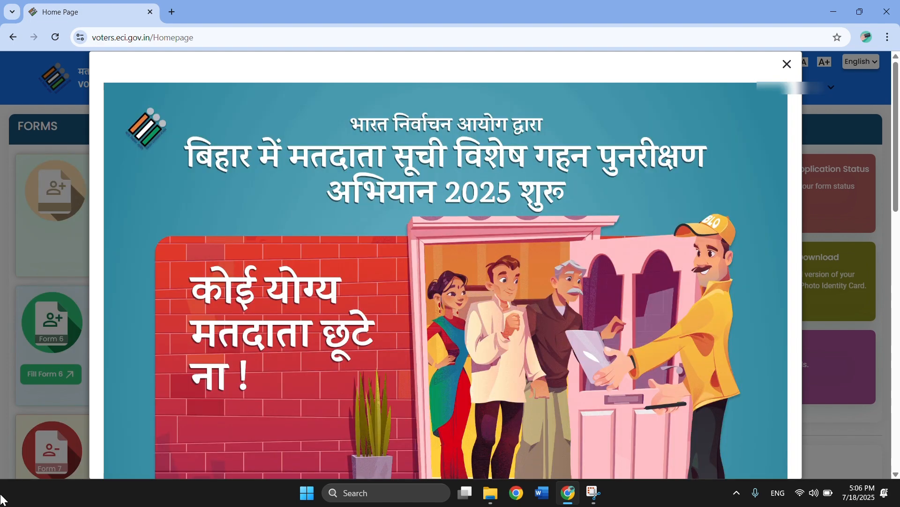
left_click(789, 66)
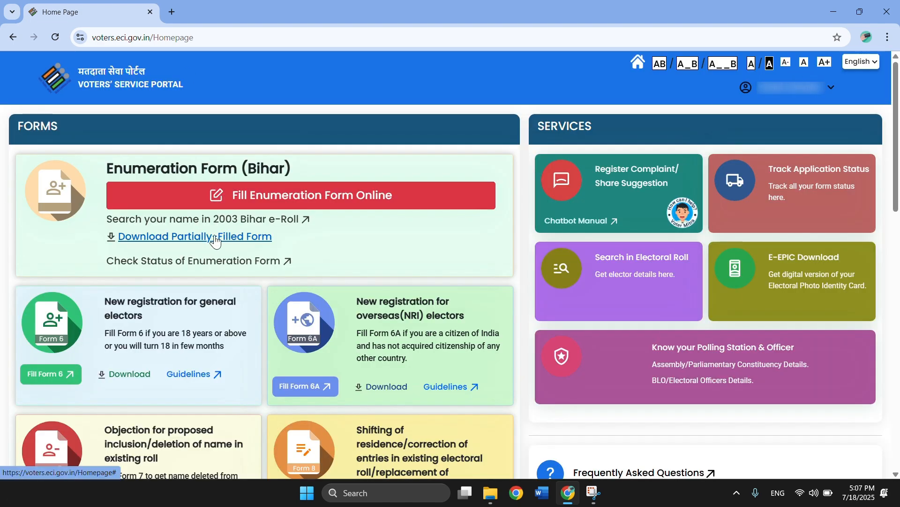
Step: Start a new Form 6 application and select Uttar Pradesh as the state
scroll(215, 235, "down", 1)
scroll(214, 236, "up", 1)
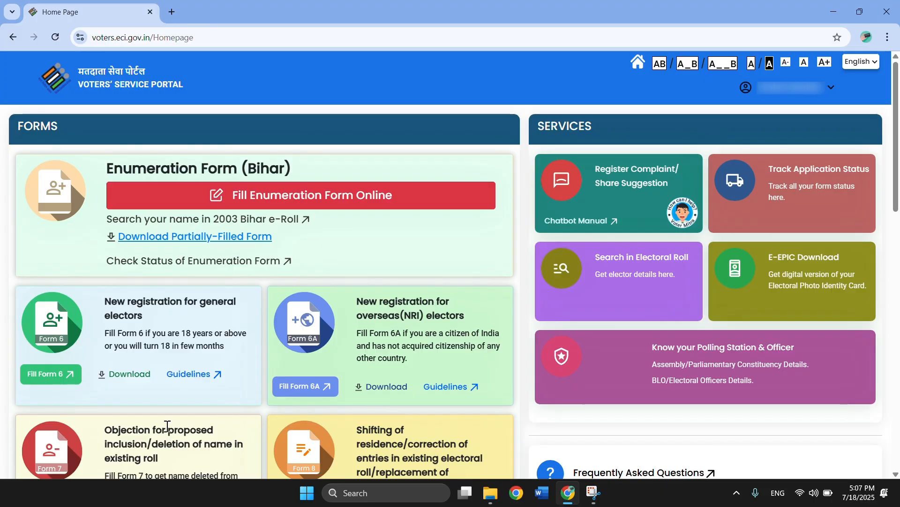
left_click(42, 375)
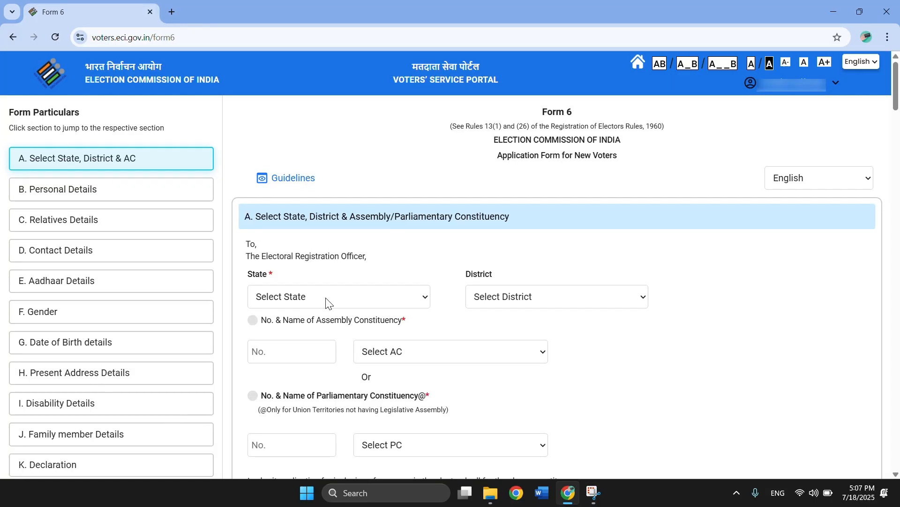
left_click_drag(249, 274, 264, 278)
left_click(272, 302)
scroll(332, 233, "down", 3)
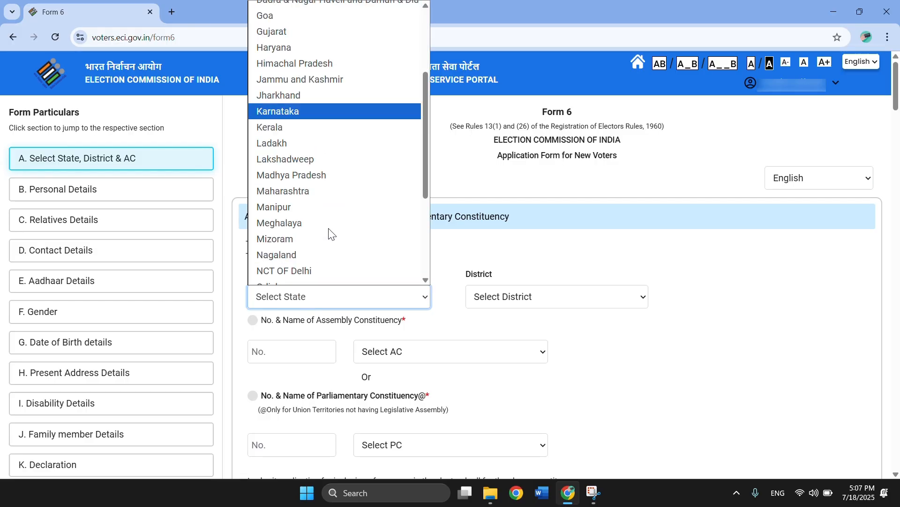
scroll(331, 233, "down", 3)
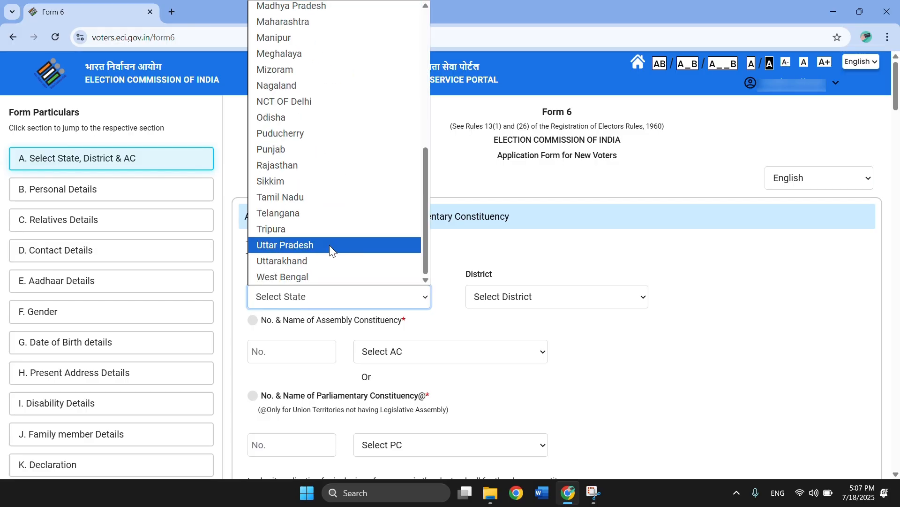
left_click(330, 245)
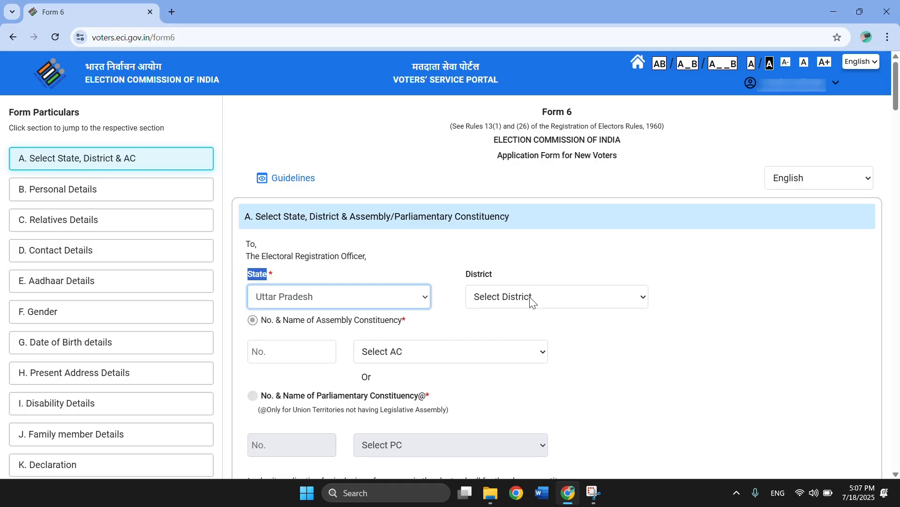
Step: Choose Lucknow district and the 172 Lucknow North assembly constituency
left_click(532, 301)
left_click(516, 212)
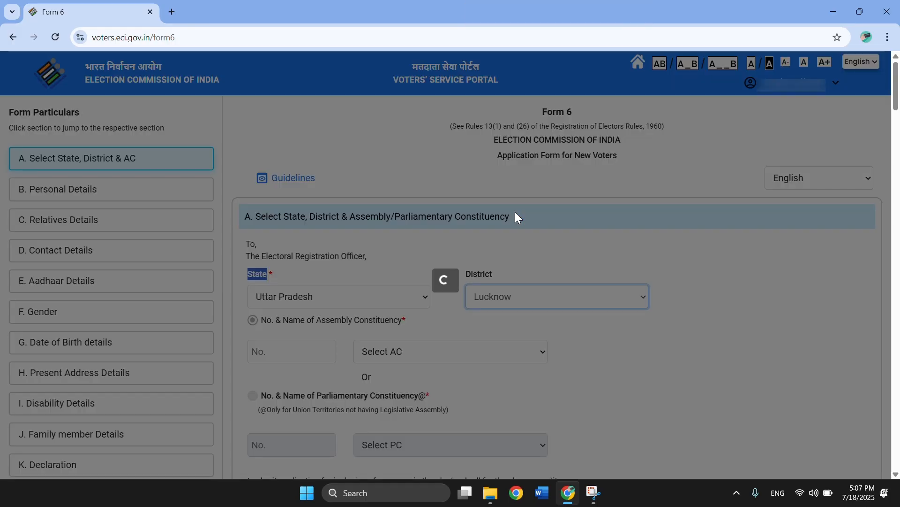
scroll(431, 321, "down", 1)
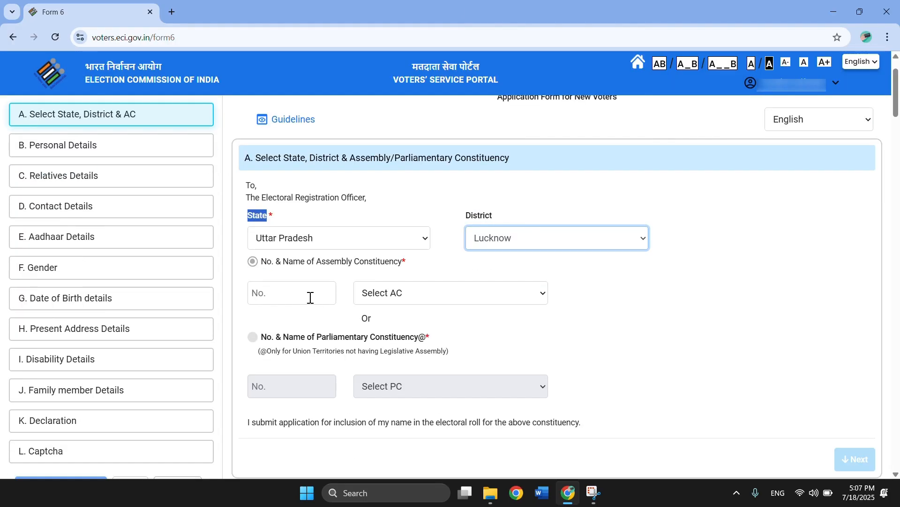
left_click(286, 270)
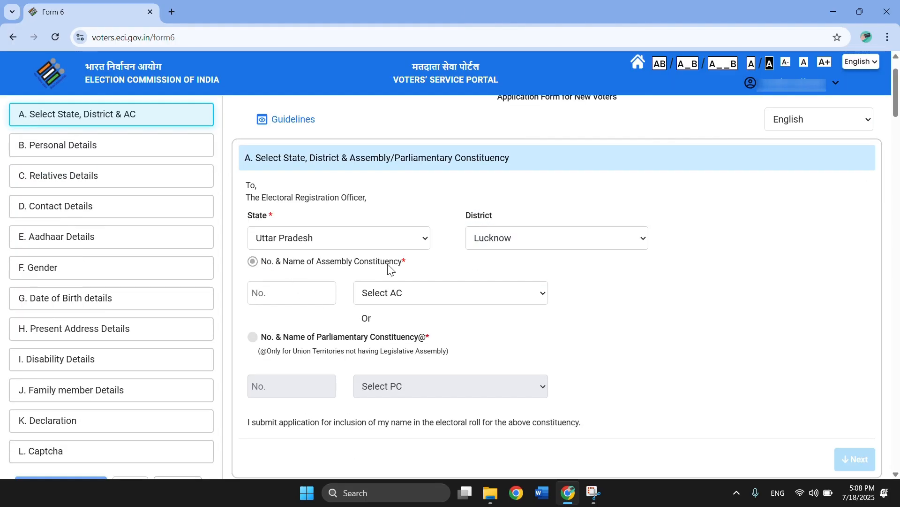
left_click(429, 295)
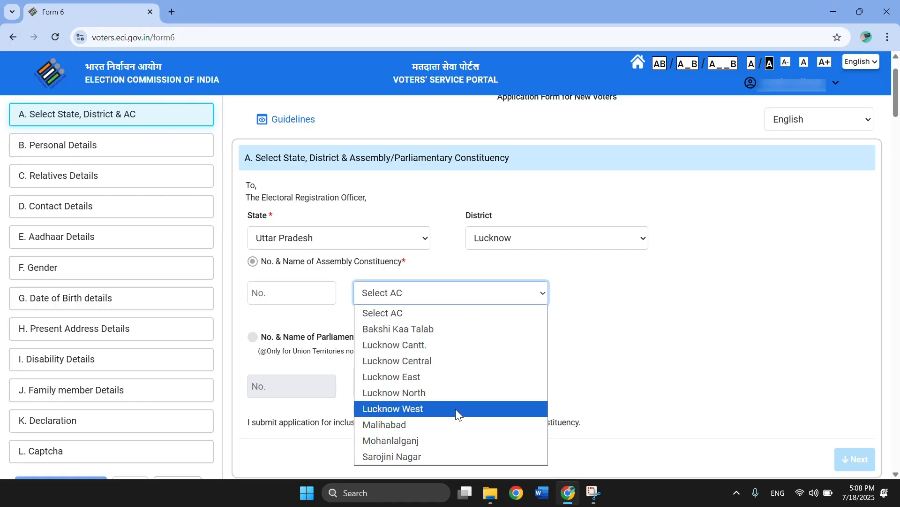
left_click(431, 393)
scroll(441, 381, "down", 2)
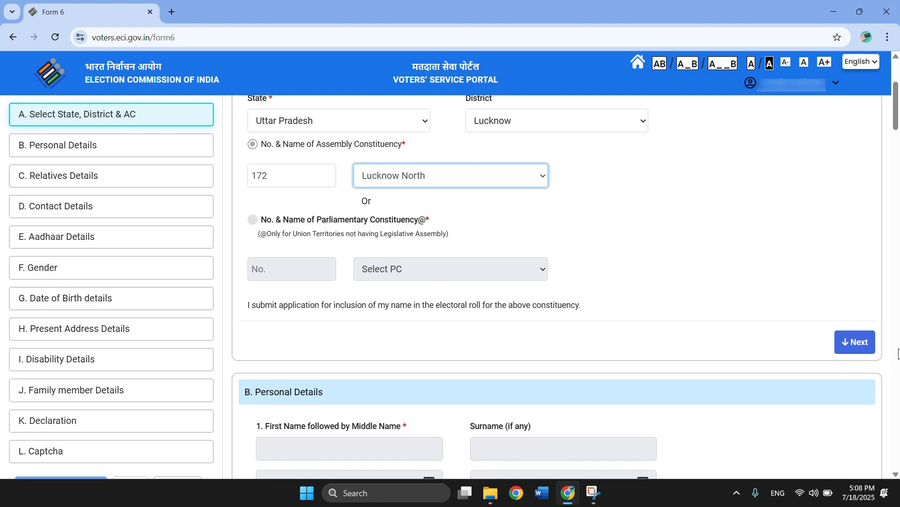
Step: Confirm section A and enter the applicant's first name, removing stray letters
left_click(855, 342)
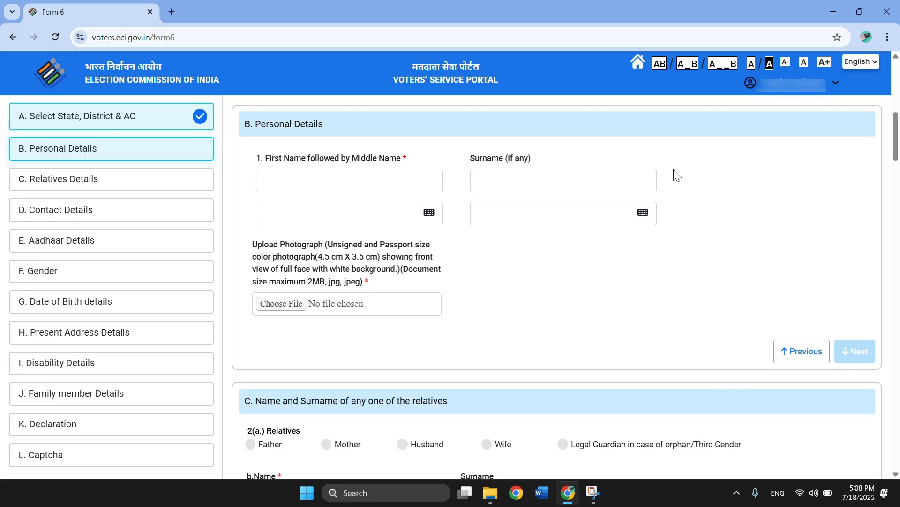
left_click_drag(249, 123, 317, 124)
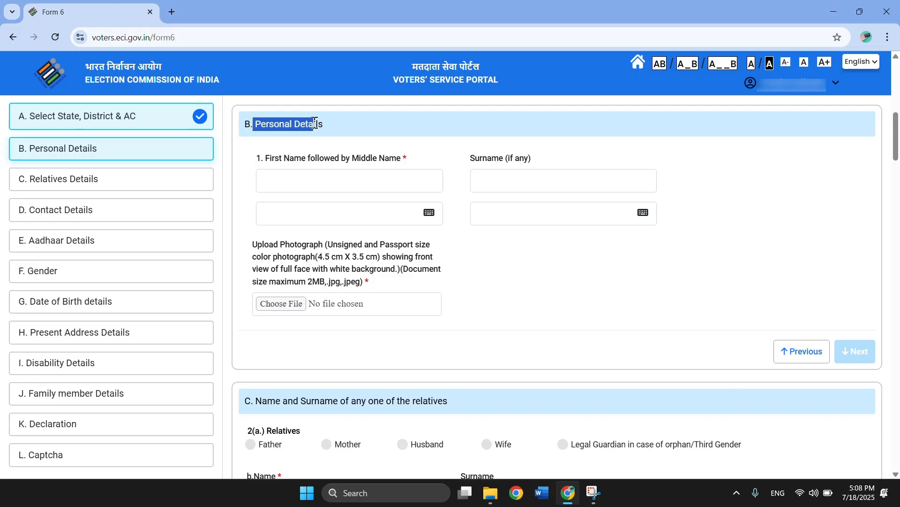
left_click(307, 182)
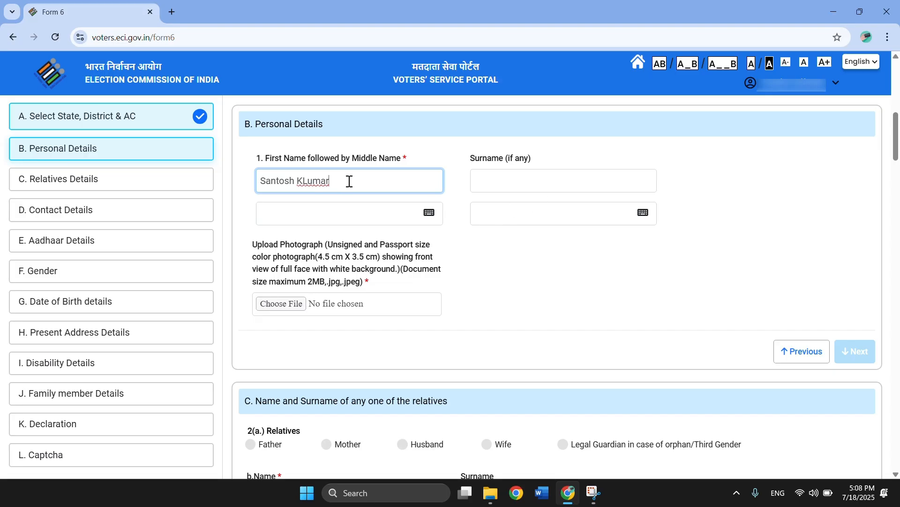
left_click(311, 184)
key("BackSpace")
type("u")
key("BackSpace")
left_click(491, 174)
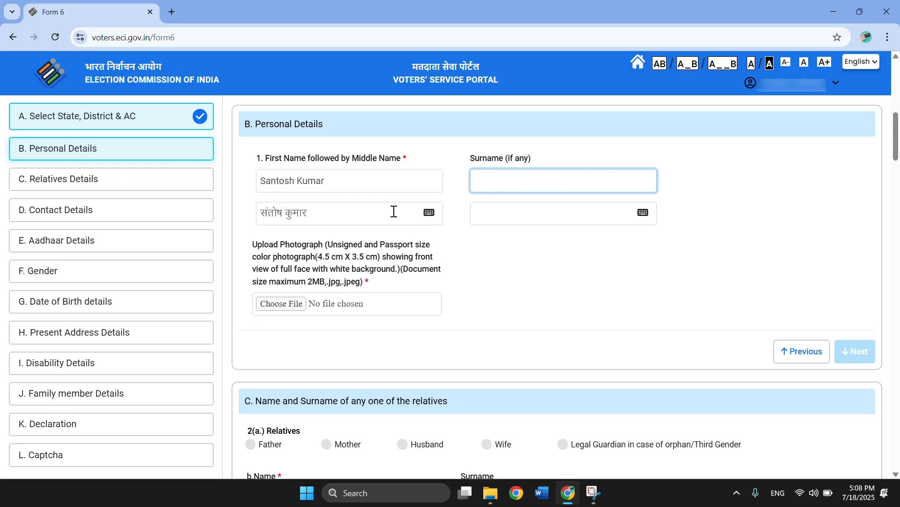
Step: Correct the Hindi first name with the Inscript keyboard and enter the surname
left_click(333, 217)
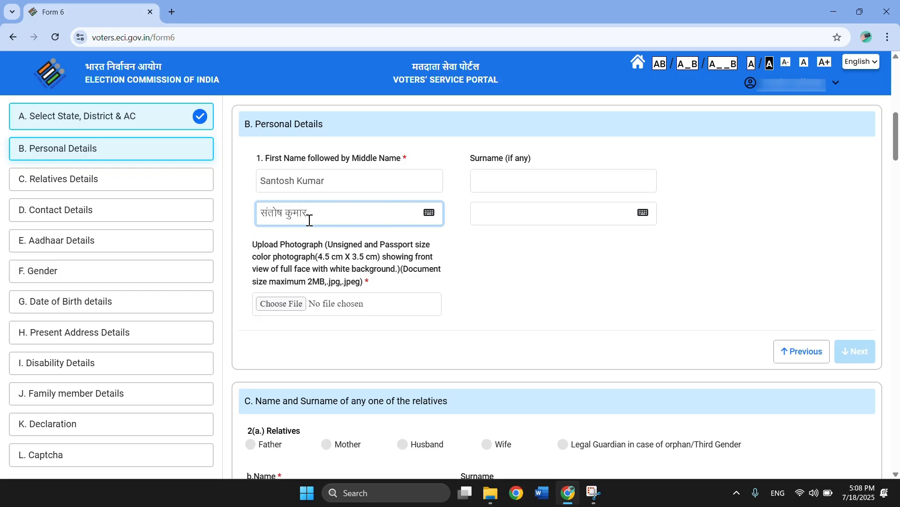
left_click_drag(314, 213, 294, 214)
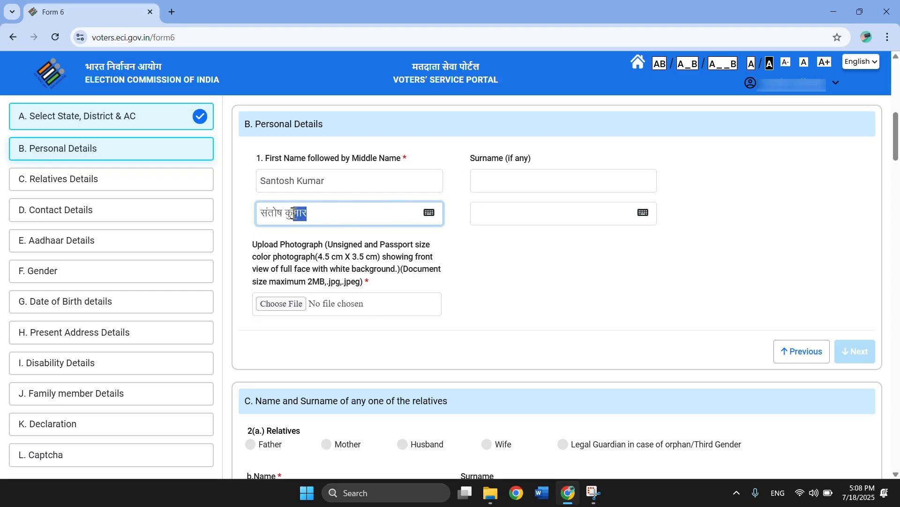
left_click(428, 213)
left_click_drag(494, 209, 557, 254)
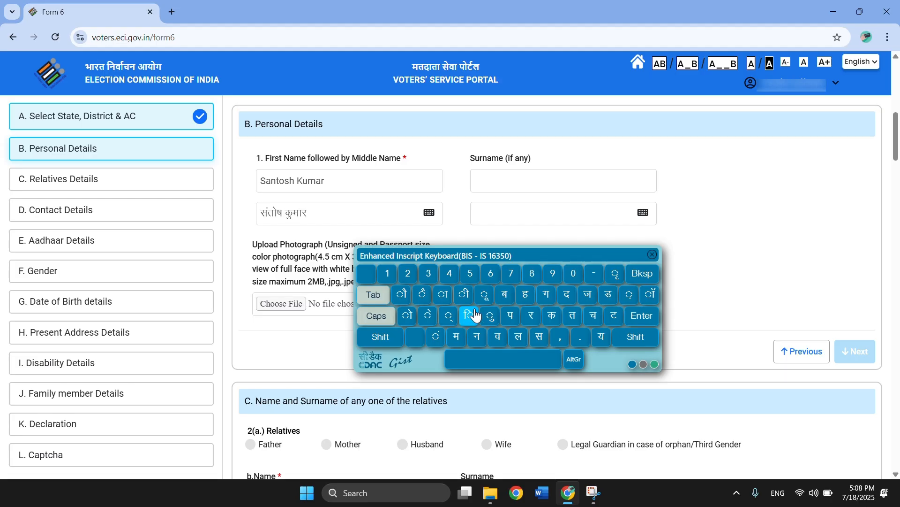
left_click(349, 214)
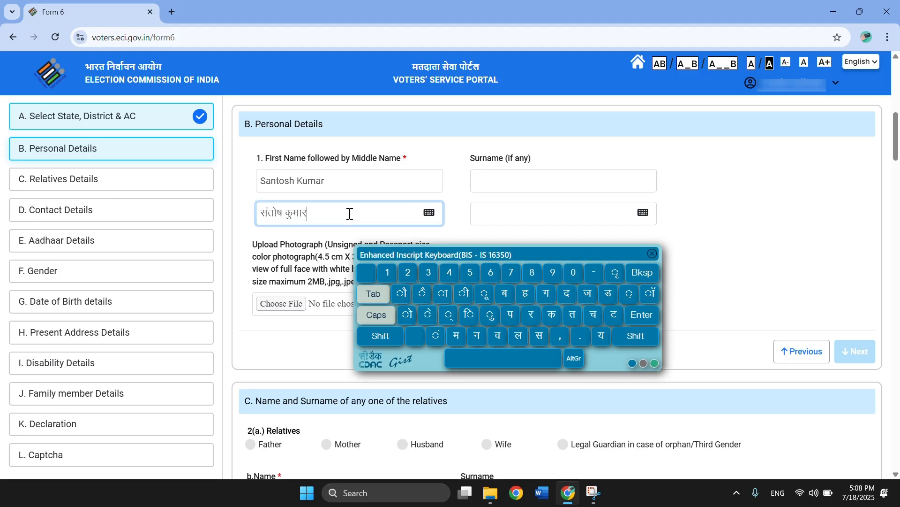
left_click(490, 315)
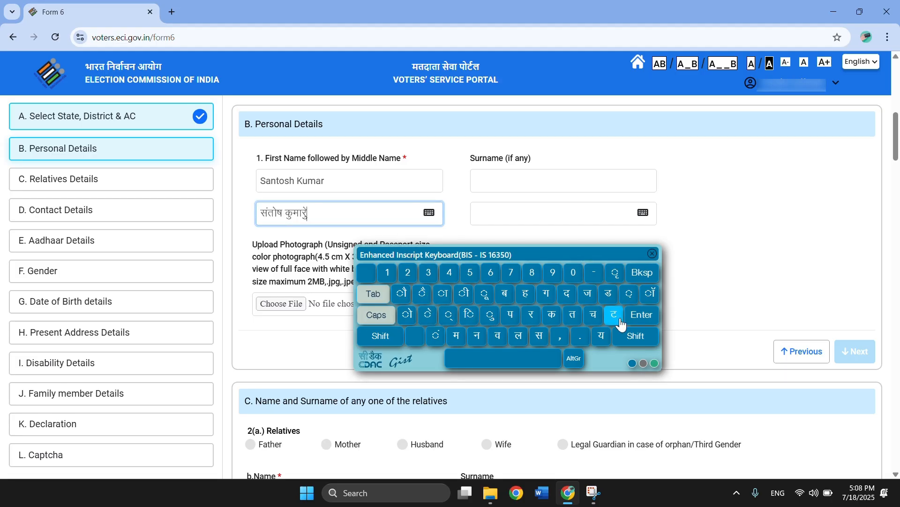
left_click(640, 274)
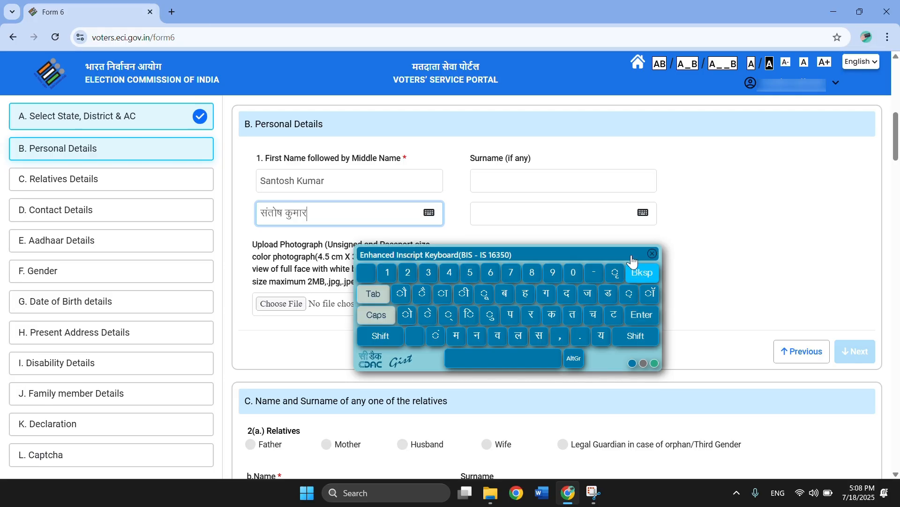
left_click(595, 177)
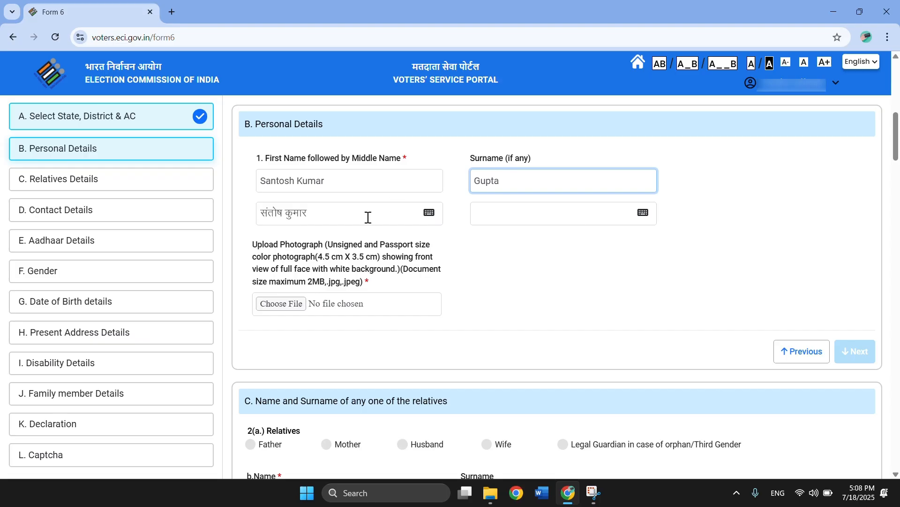
scroll(368, 218, "down", 1)
left_click(253, 190)
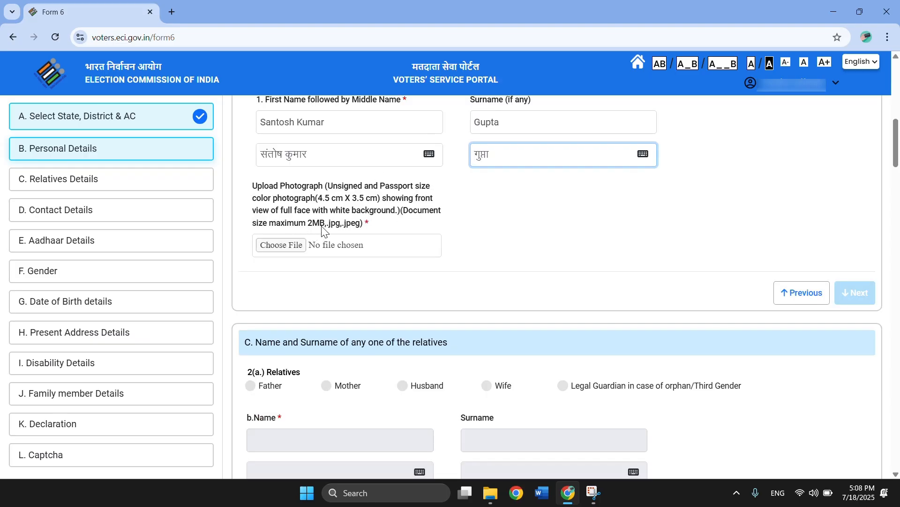
Step: Upload and crop the applicant's passport photo, then acknowledge the face-detected notice
left_click(275, 243)
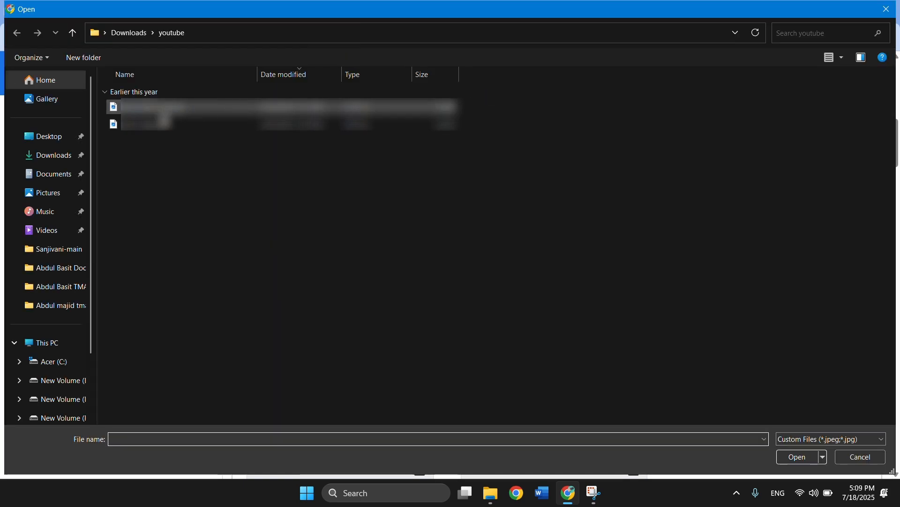
left_click(160, 125)
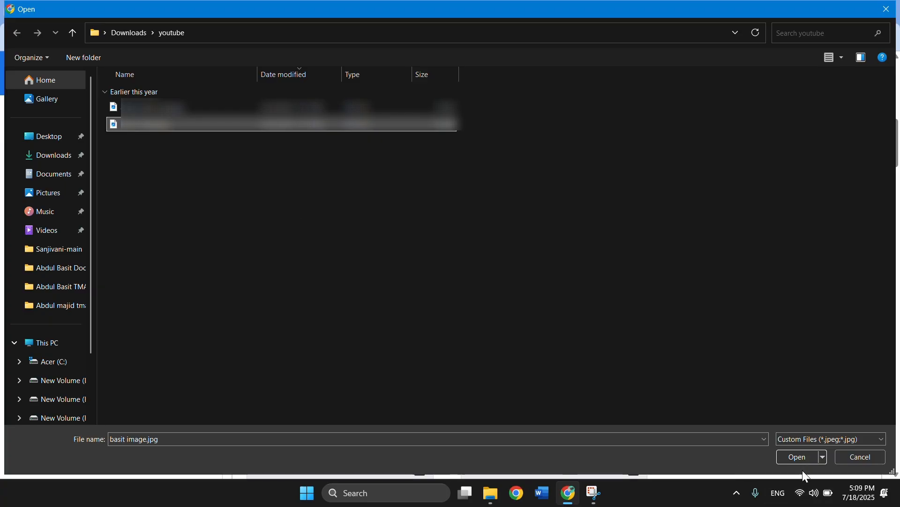
left_click(794, 458)
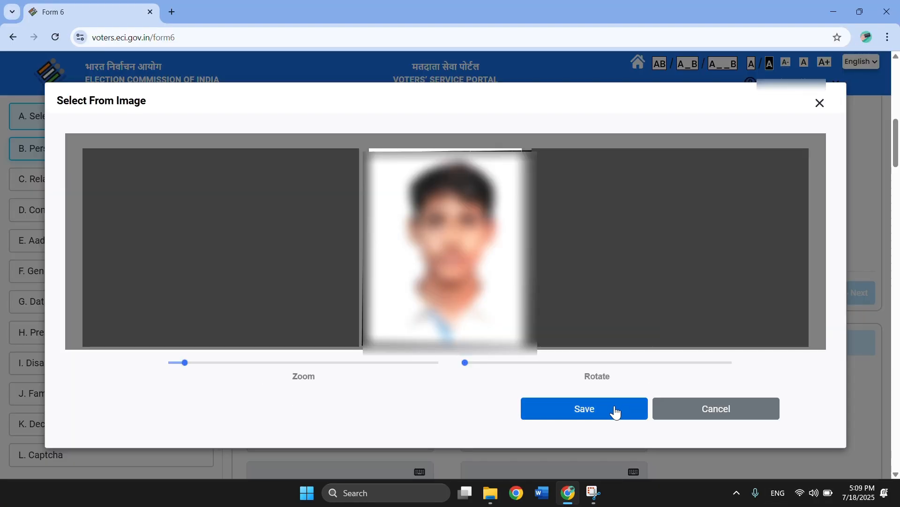
left_click(616, 412)
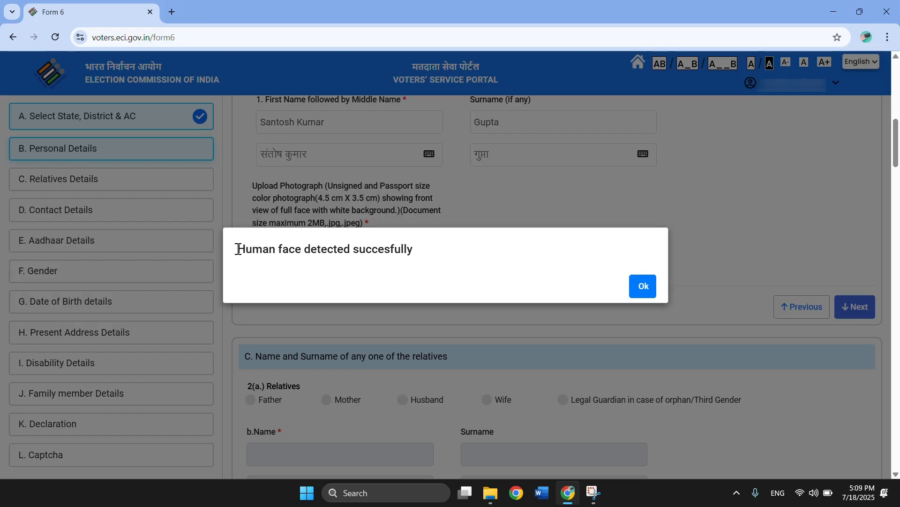
left_click_drag(238, 248, 413, 249)
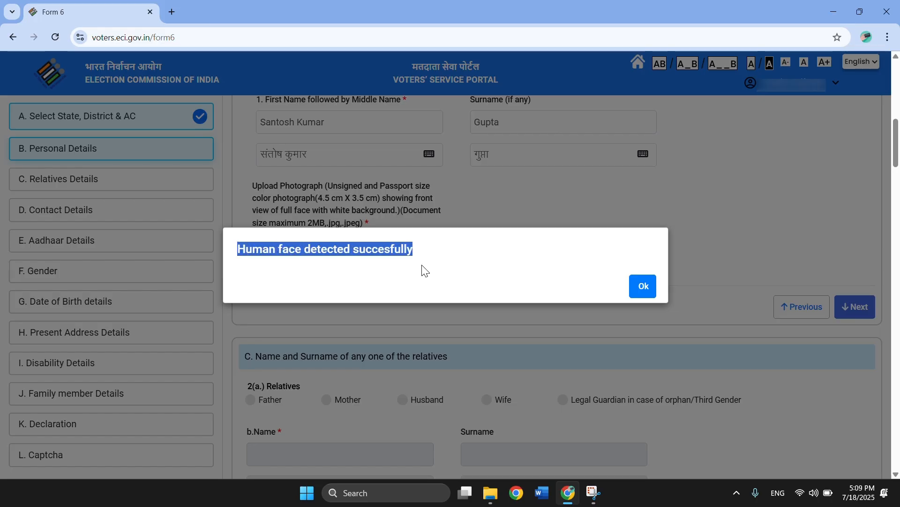
left_click(643, 287)
Step: Choose Father as the relative and enter his first name and surname
left_click(864, 308)
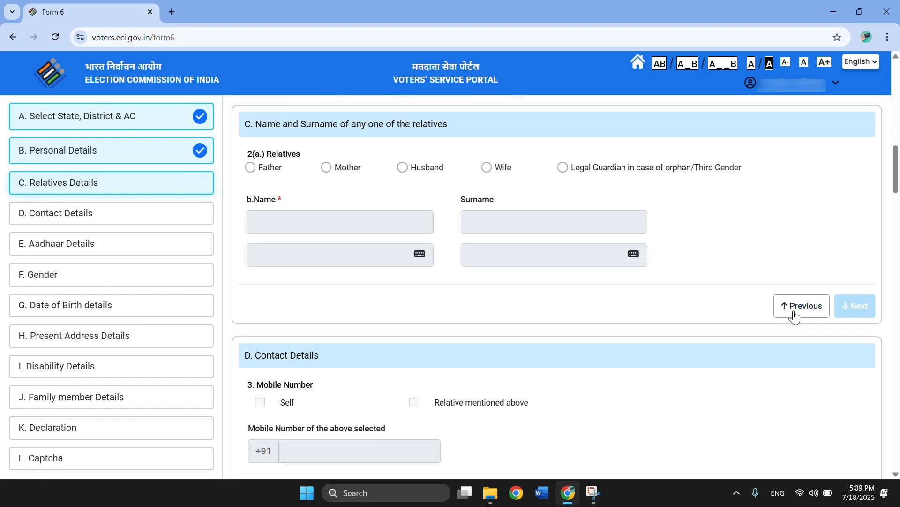
left_click(252, 169)
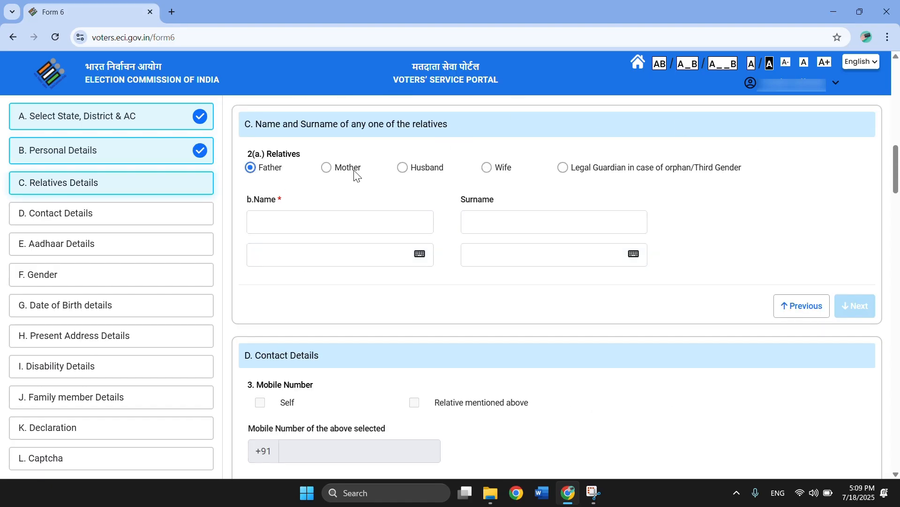
left_click(335, 170)
left_click(251, 171)
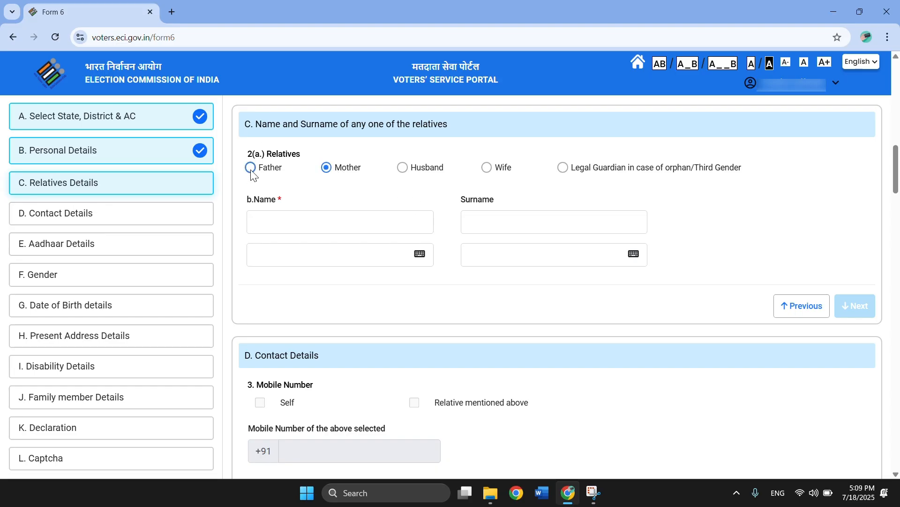
left_click(307, 229)
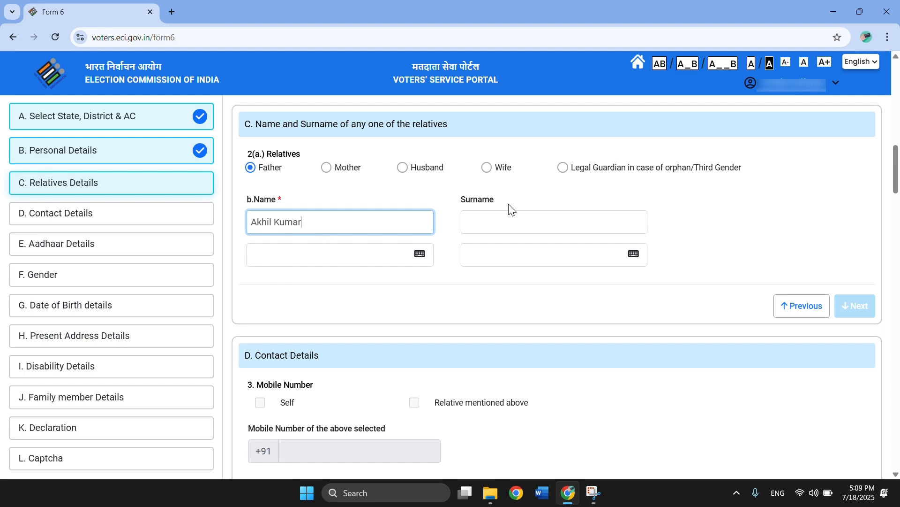
left_click(507, 219)
left_click(507, 219)
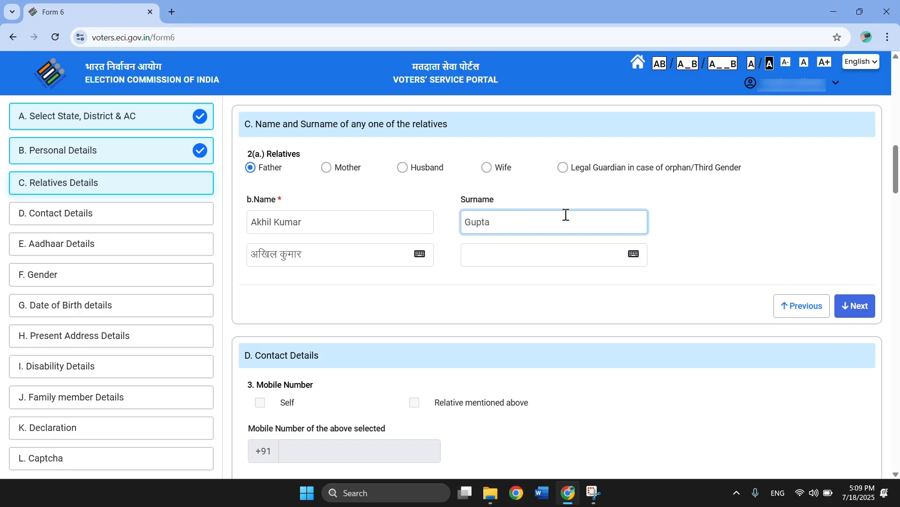
Step: Mark mobile and e-mail as Self and enter the applicant's mobile number and e-mail
left_click(859, 306)
left_click(260, 172)
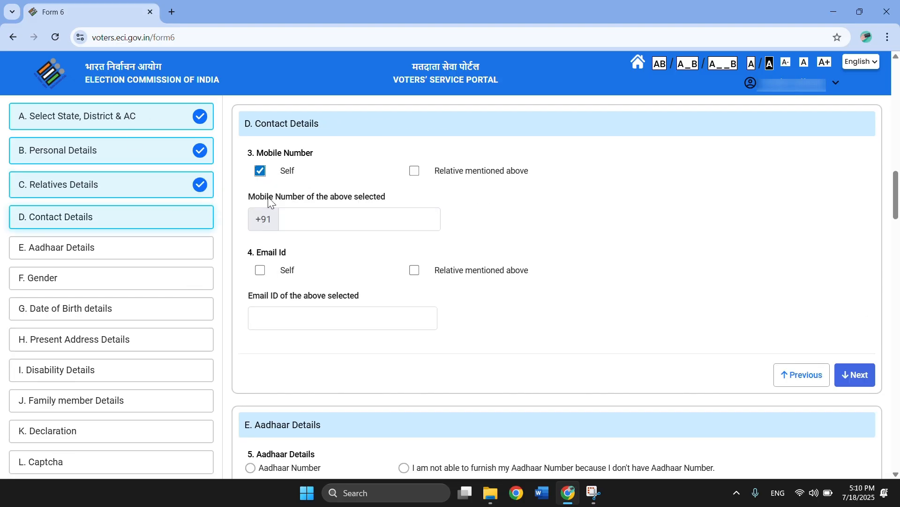
double_click(287, 171)
left_click(413, 174)
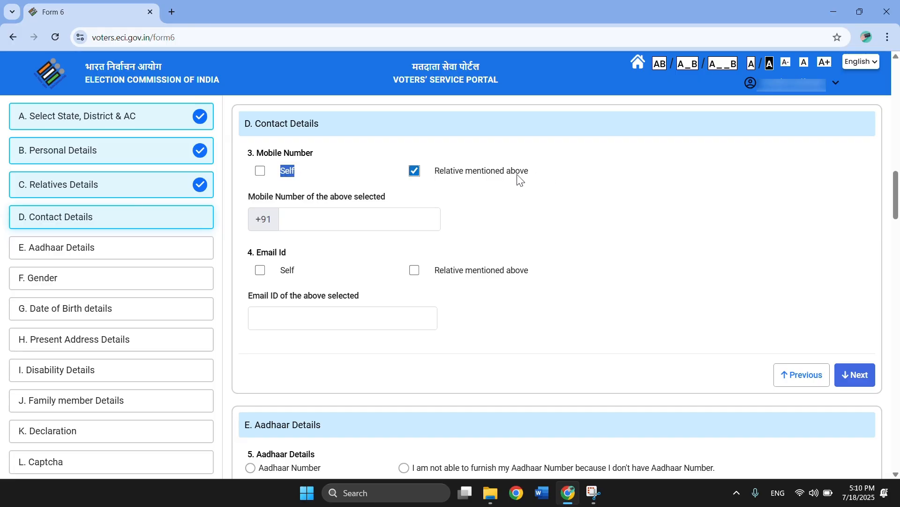
left_click(260, 172)
left_click(347, 216)
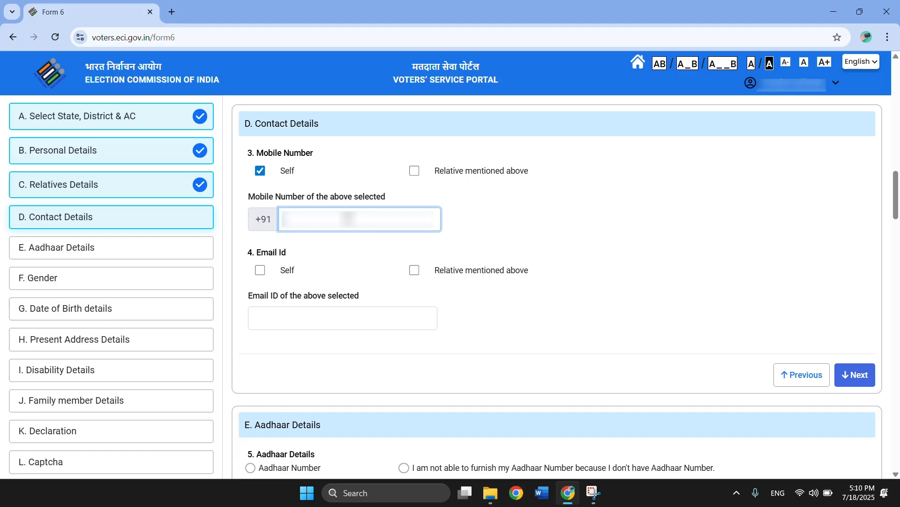
type("•••••••••")
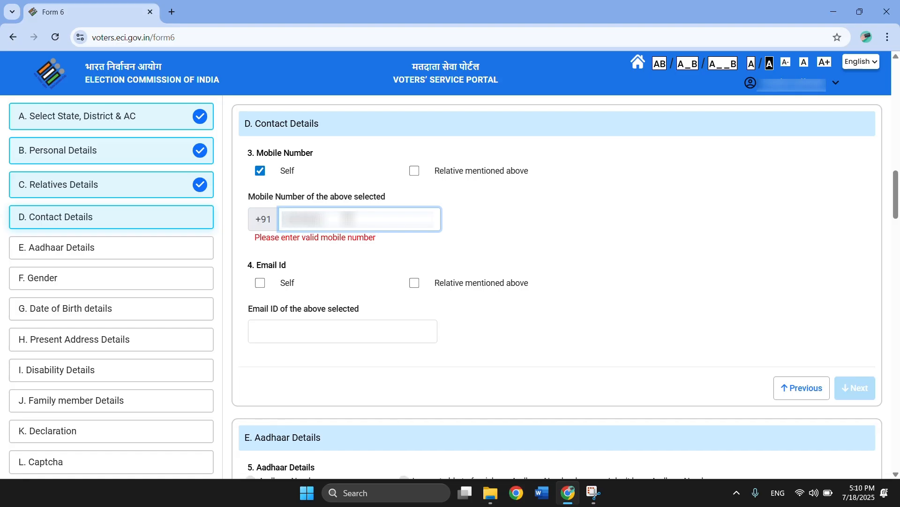
type("•")
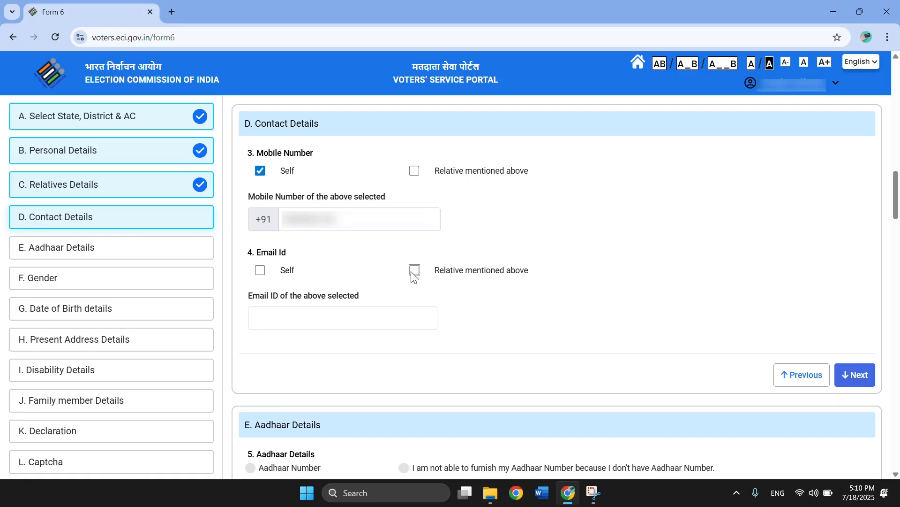
left_click(415, 271)
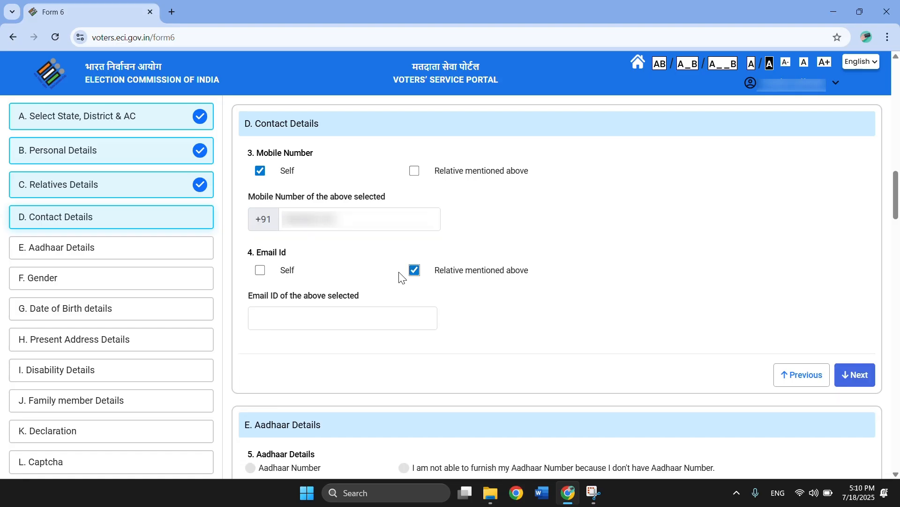
left_click(262, 273)
left_click(335, 320)
type("...")
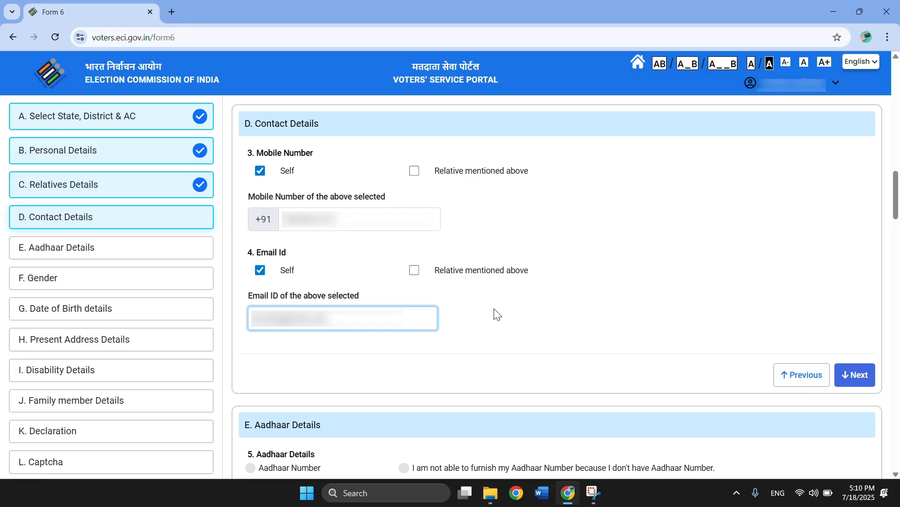
Step: Enter the applicant's Aadhaar number and set the gender to Male
left_click(847, 381)
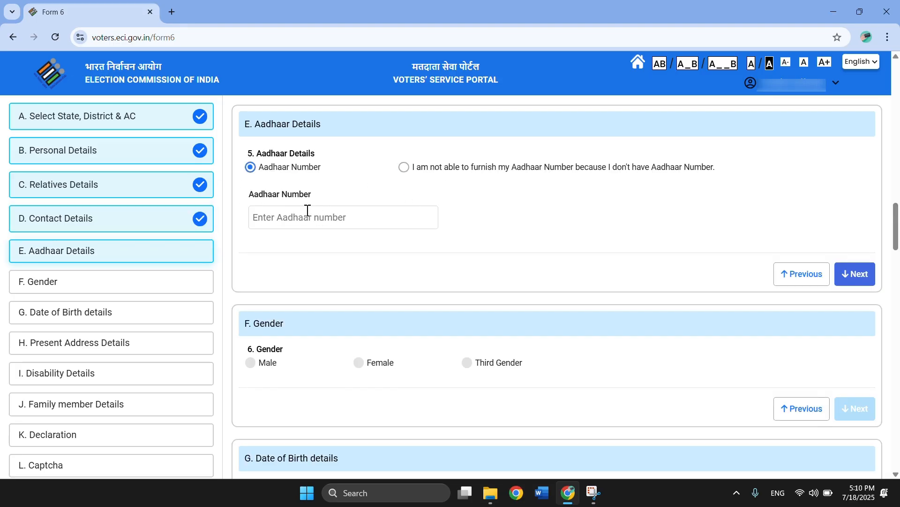
left_click(276, 211)
type("••")
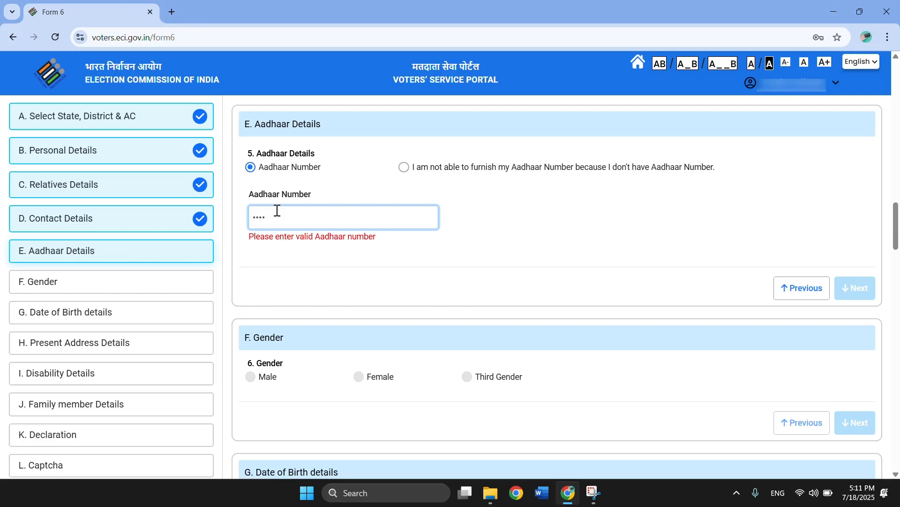
type("••••••••••")
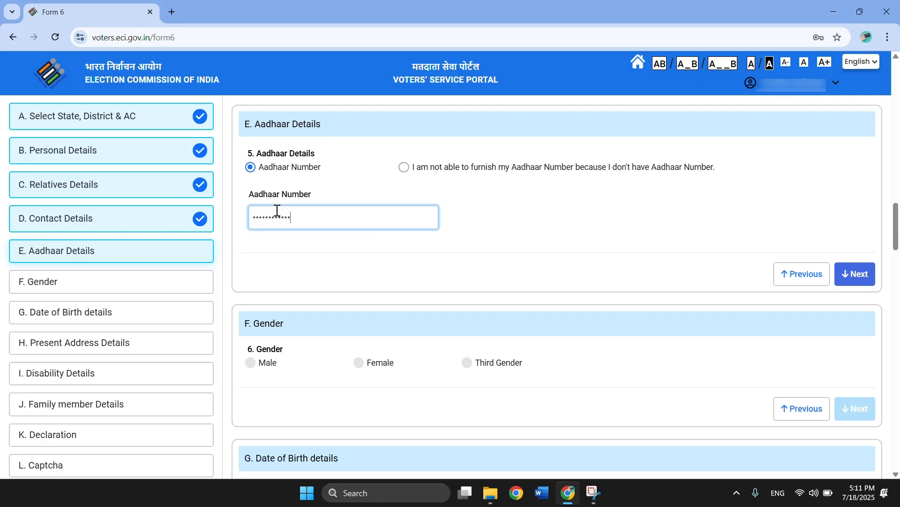
left_click(858, 279)
left_click(254, 168)
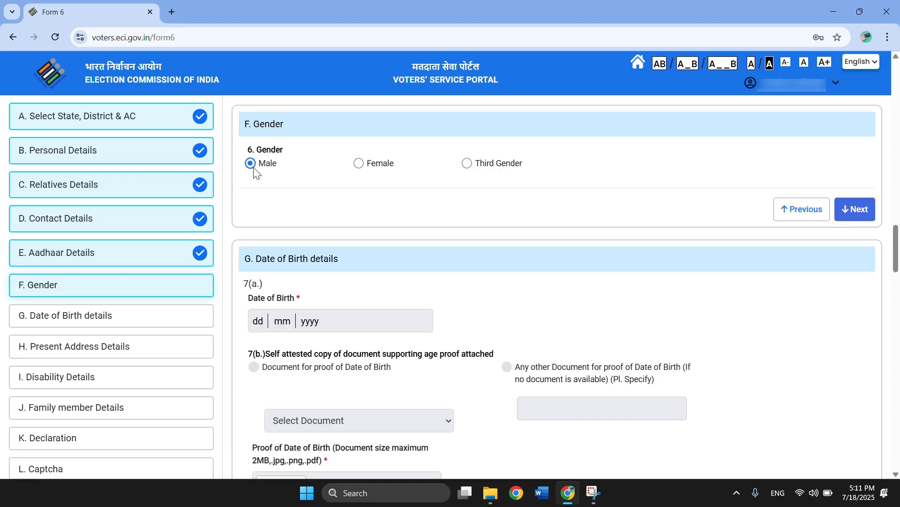
left_click(870, 217)
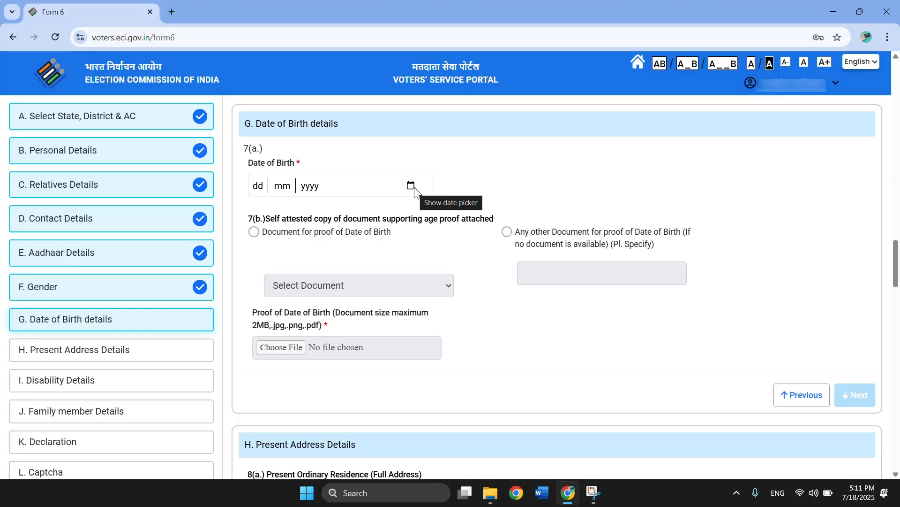
Step: Pick 13 January 2004 as the date of birth in the calendar
left_click(415, 188)
left_click(302, 211)
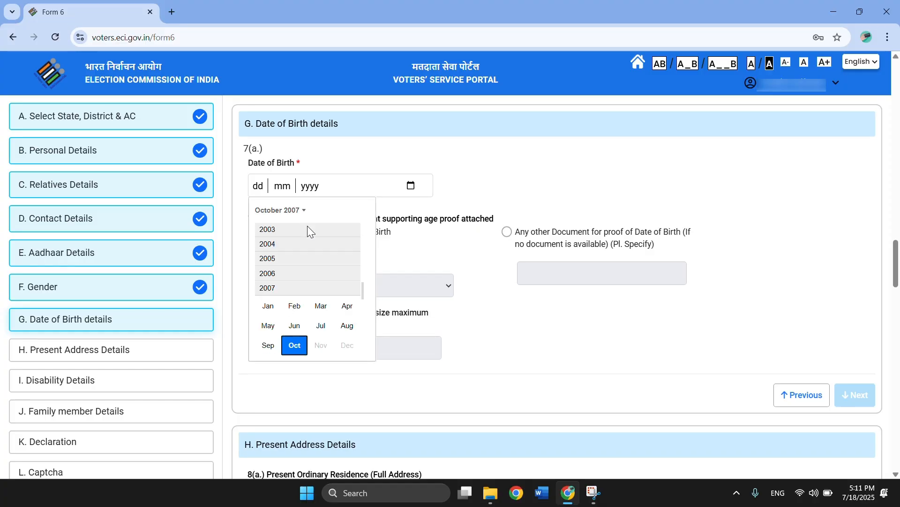
left_click(285, 243)
left_click(268, 261)
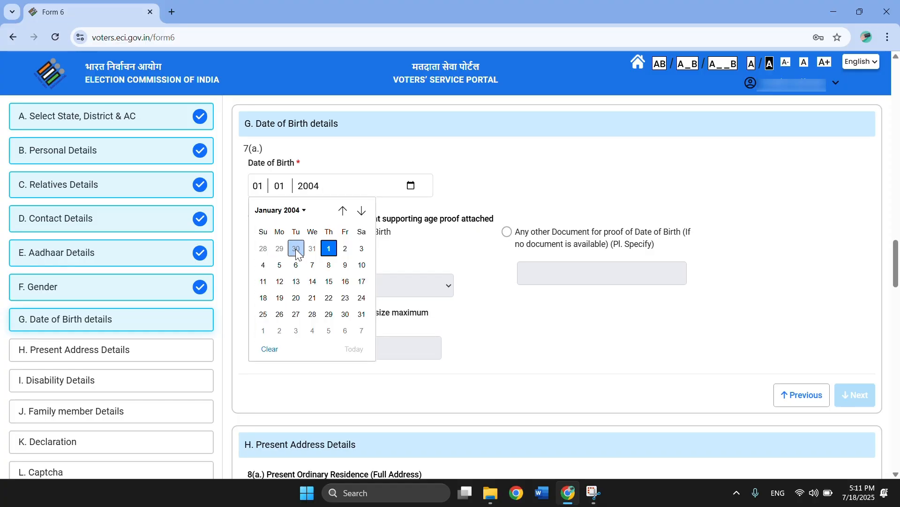
left_click(296, 282)
Step: Choose Aadhaar Card as the birth-date proof document and attach its image
left_click(254, 233)
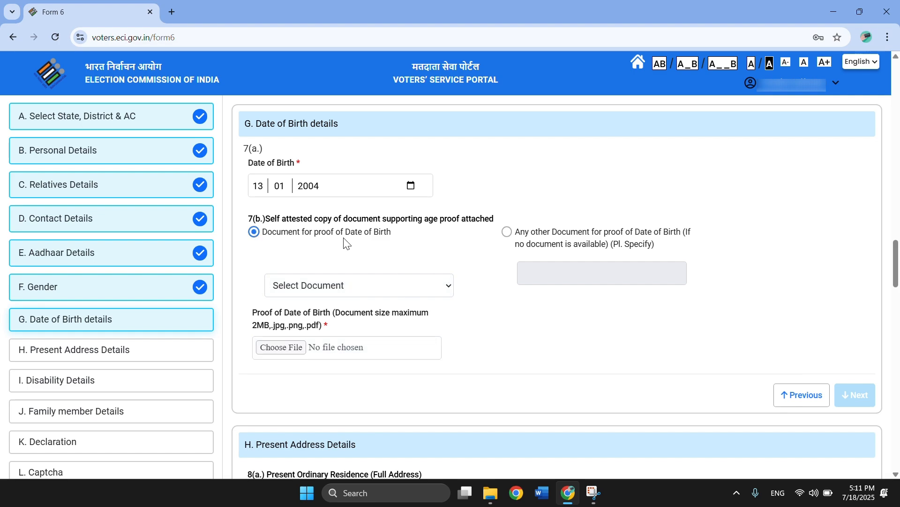
left_click(372, 291)
left_click(350, 336)
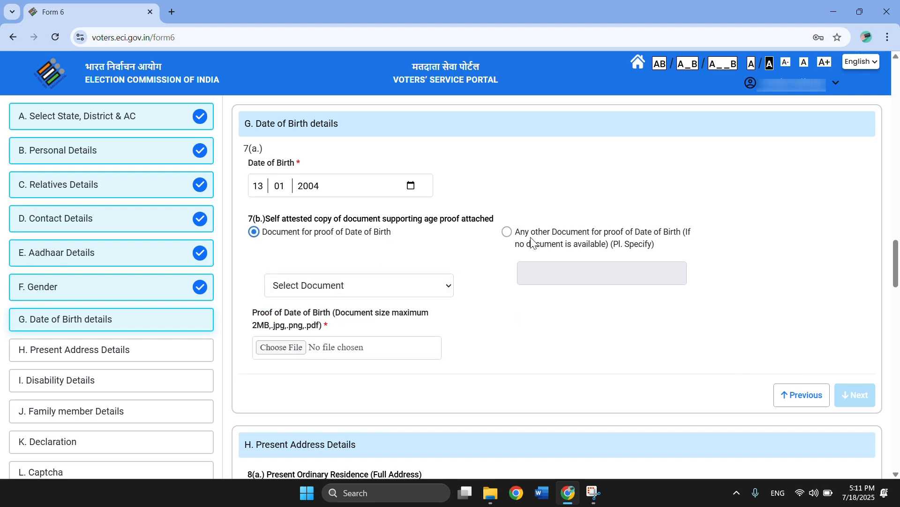
left_click(516, 242)
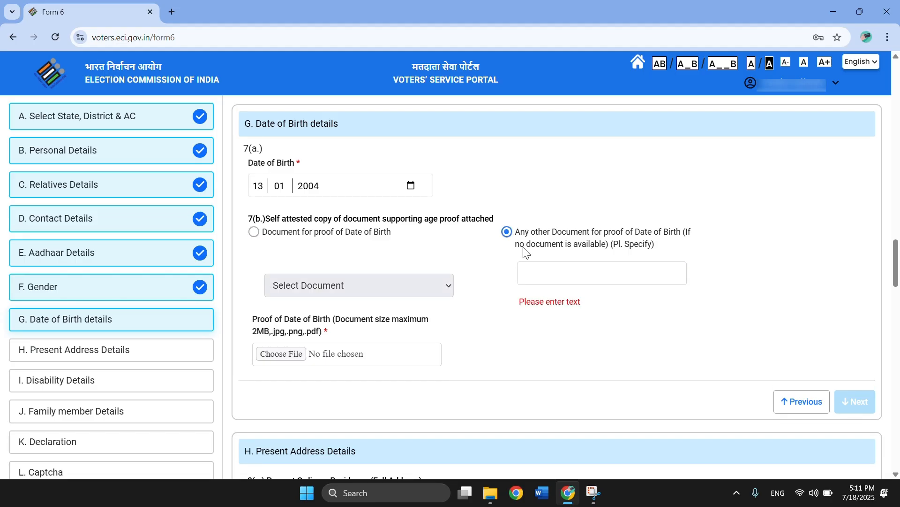
left_click(546, 275)
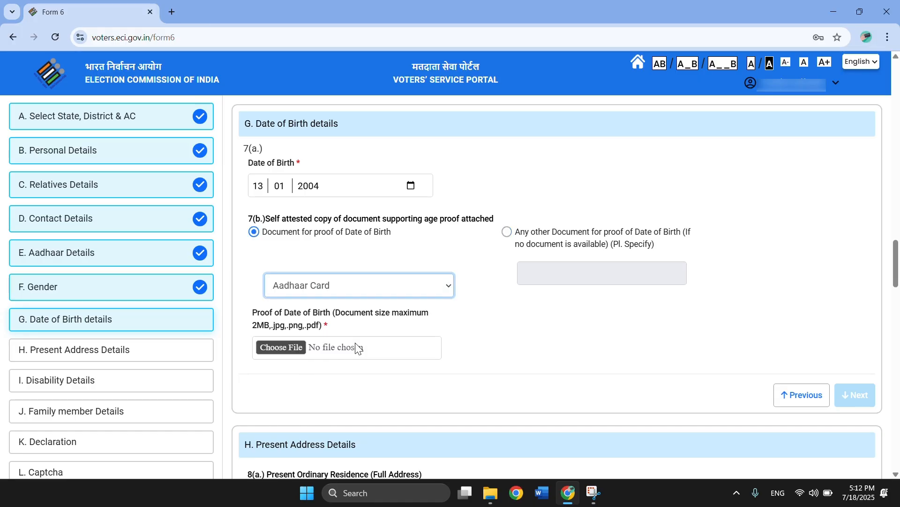
left_click(292, 355)
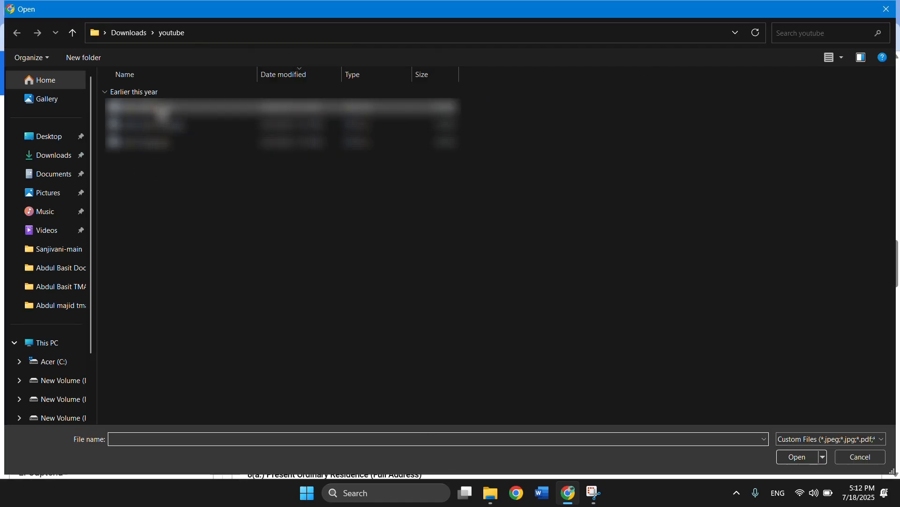
left_click(159, 107)
left_click(790, 458)
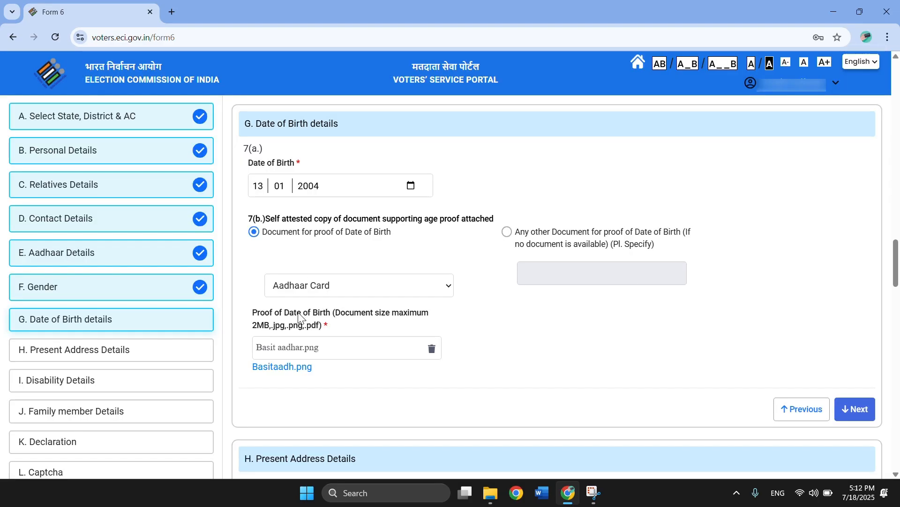
Step: Enter the present address's house number, street/locality and village/town
scroll(857, 310, "down", 1)
left_click(853, 344)
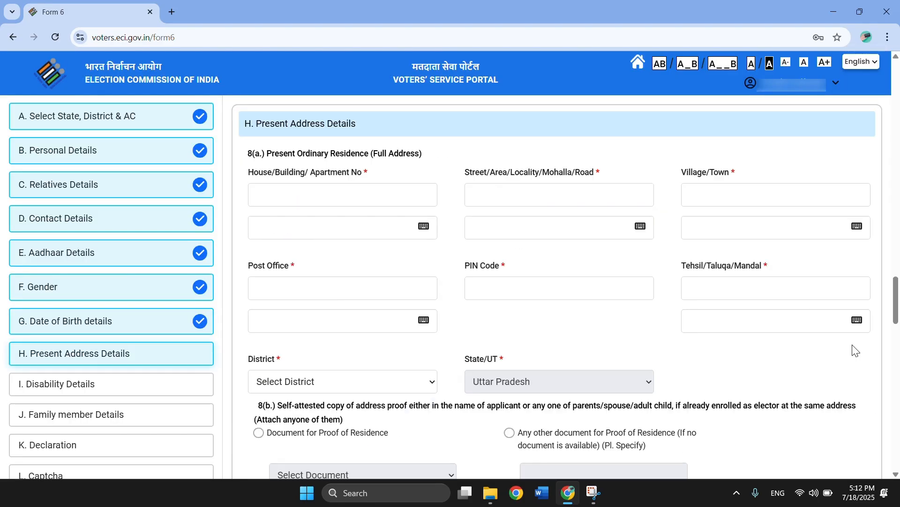
left_click(409, 202)
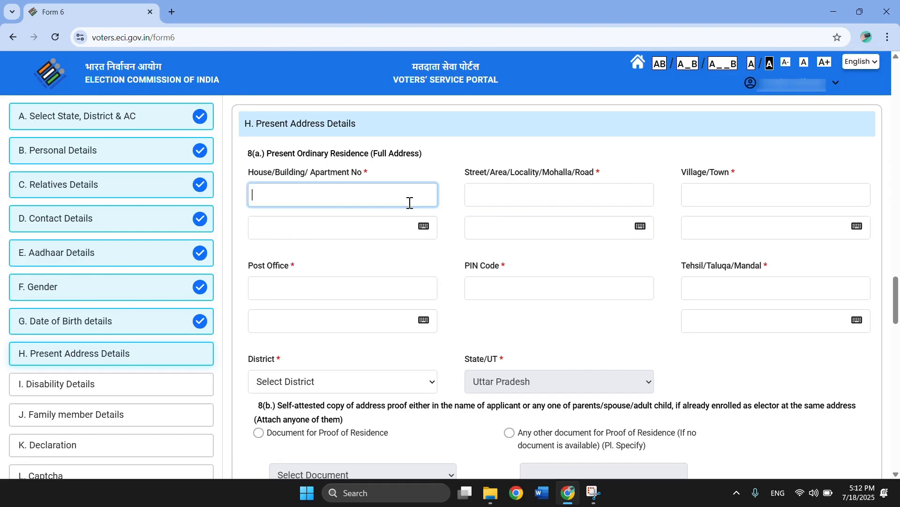
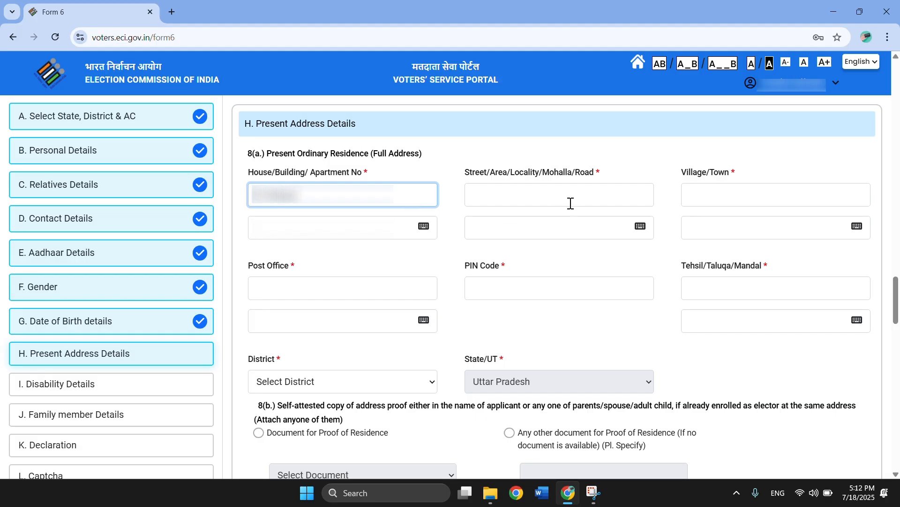
left_click(572, 201)
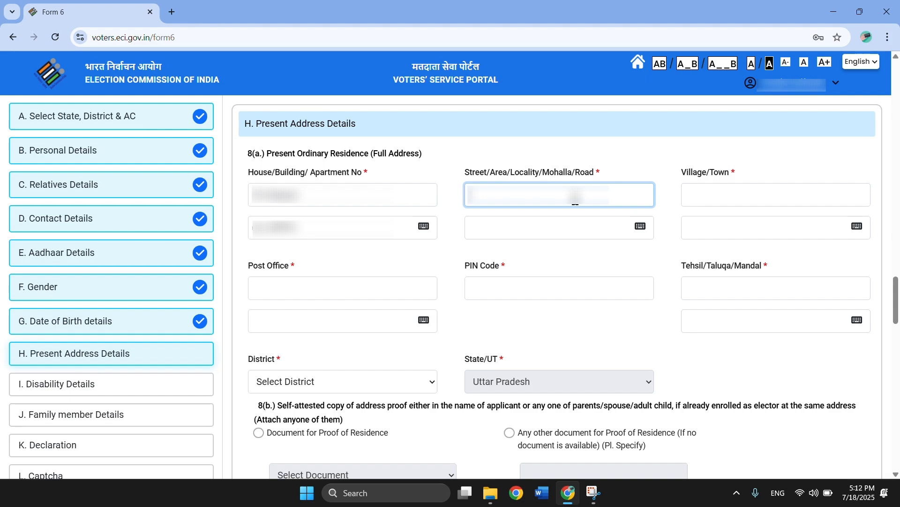
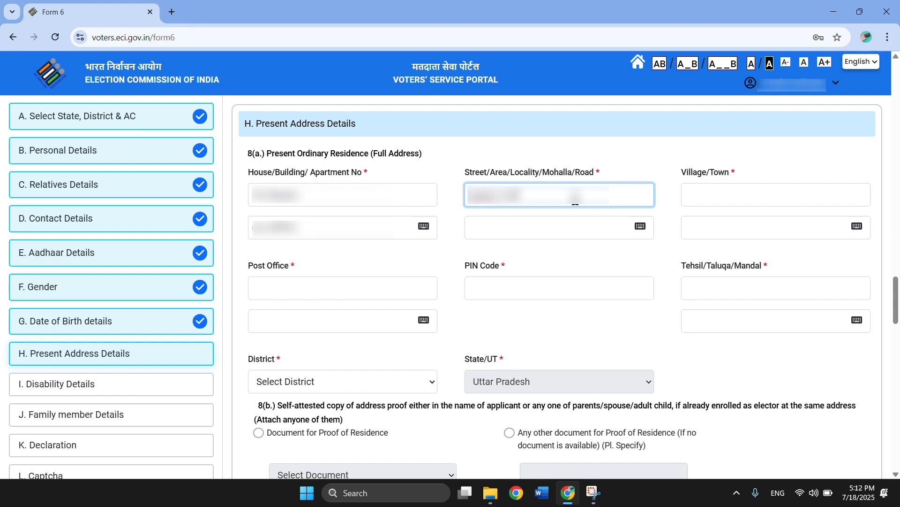
left_click(725, 198)
type("lucknow")
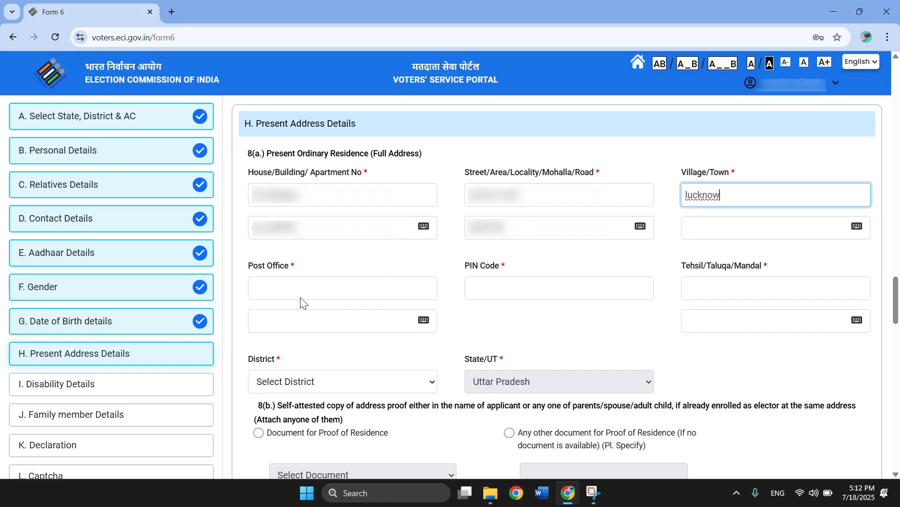
Step: Fill in the address's post office, PIN code and tehsil
left_click(269, 265)
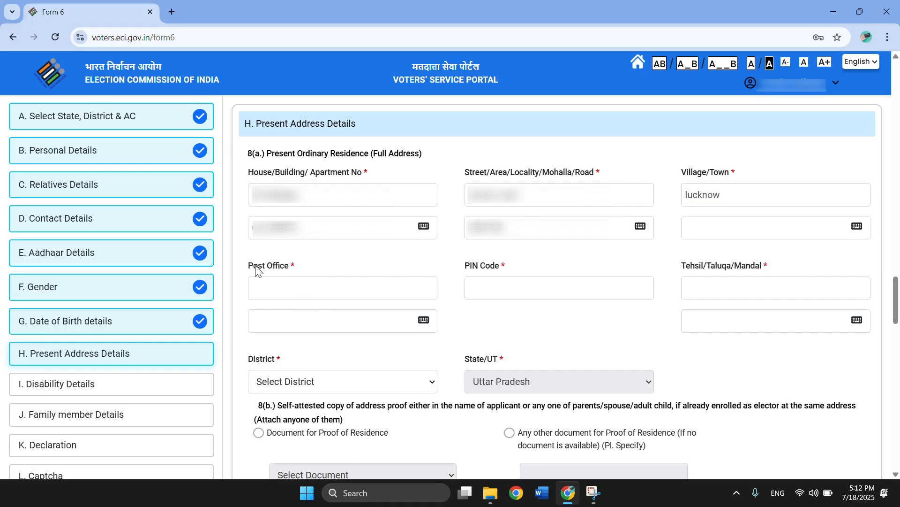
left_click(279, 293)
type("...")
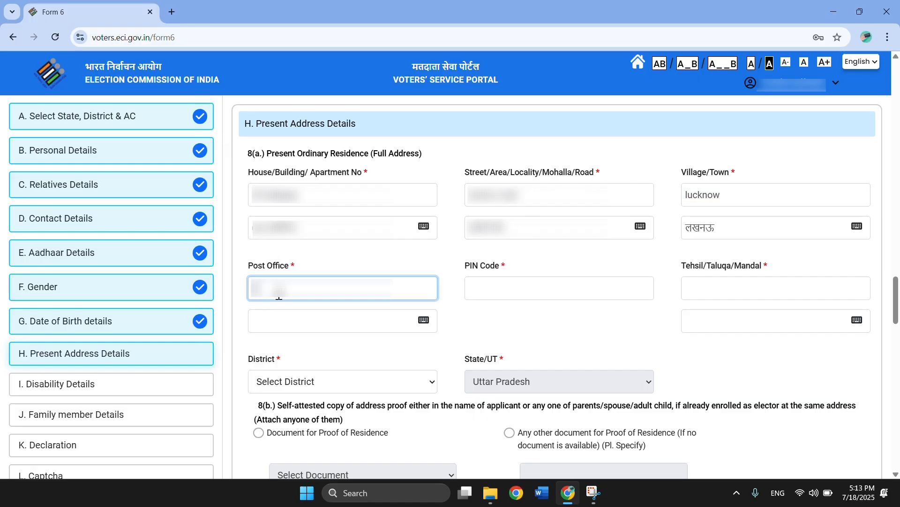
type("...")
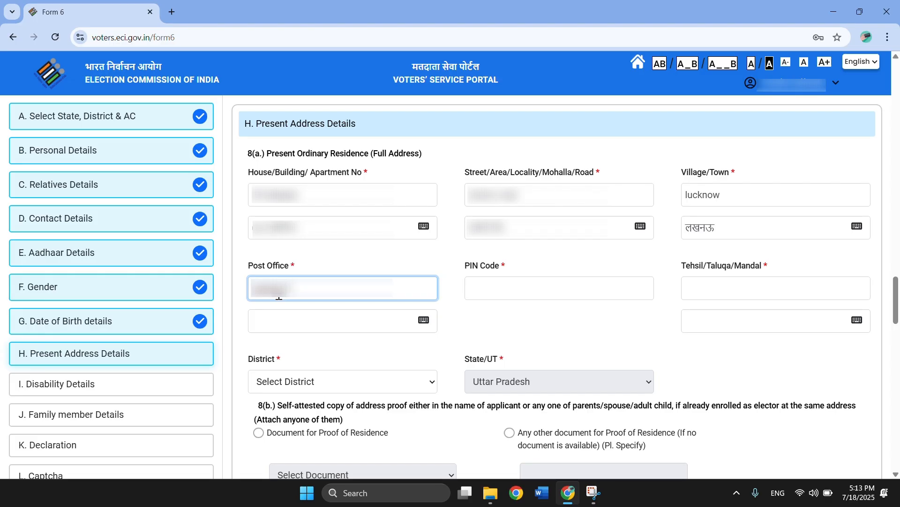
left_click(575, 294)
type("...")
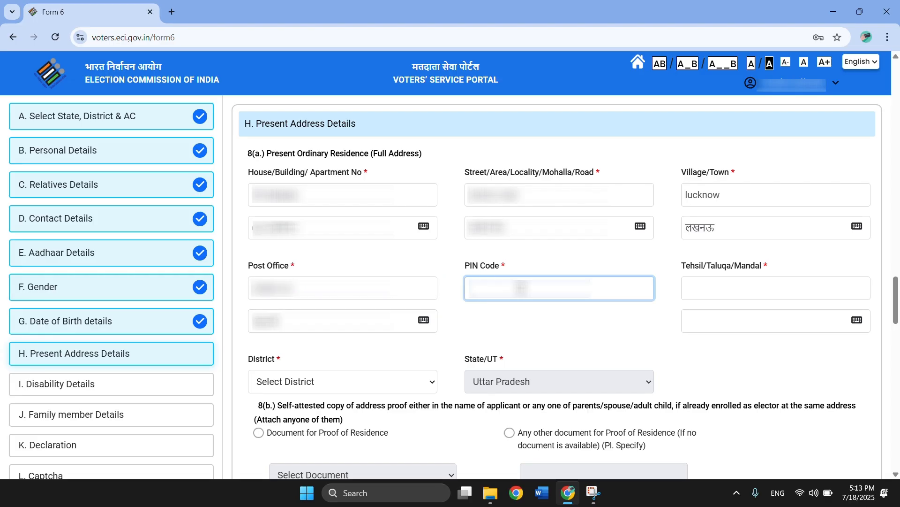
type("...")
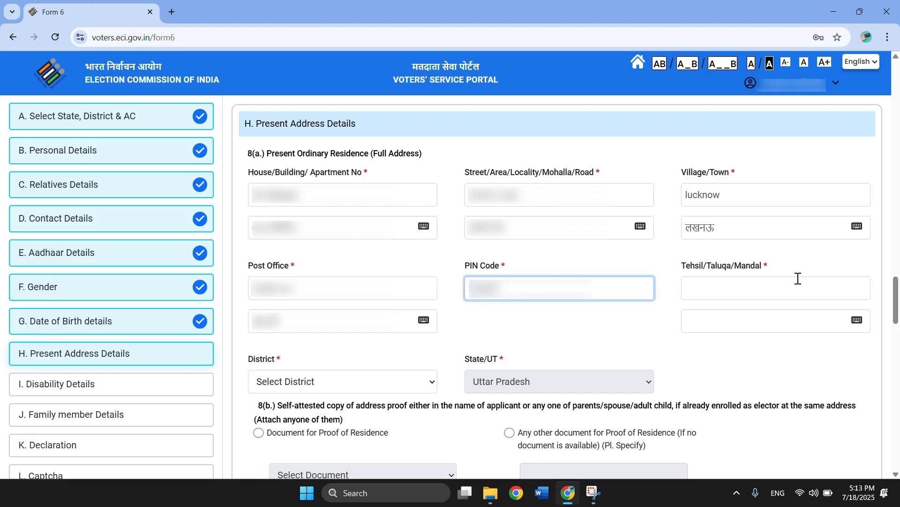
left_click_drag(683, 271, 750, 271)
left_click(753, 286)
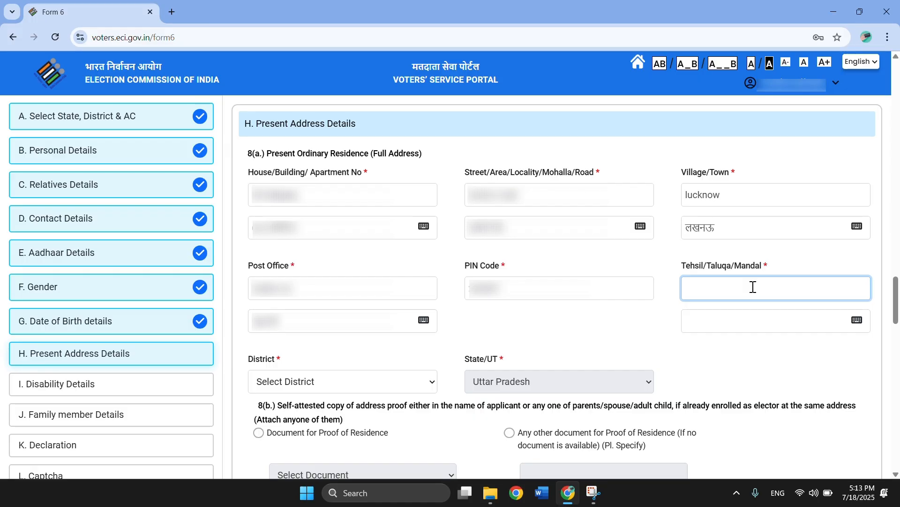
Step: Set the district to Lucknow in the present address section
type("Lucknow")
scroll(353, 335, "down", 1)
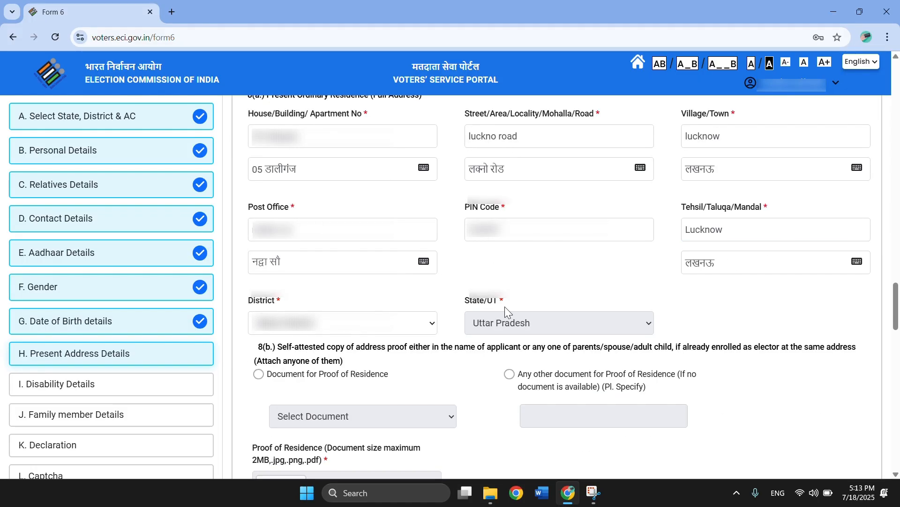
left_click(324, 323)
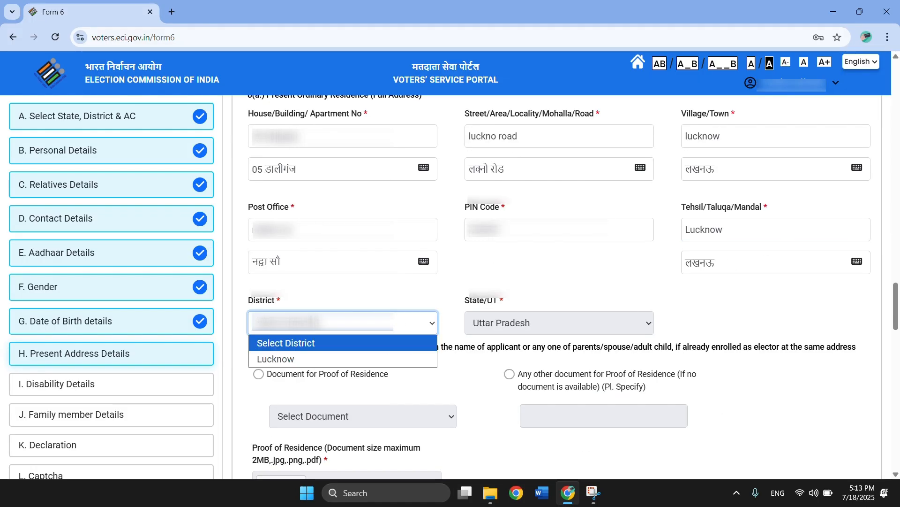
left_click(316, 359)
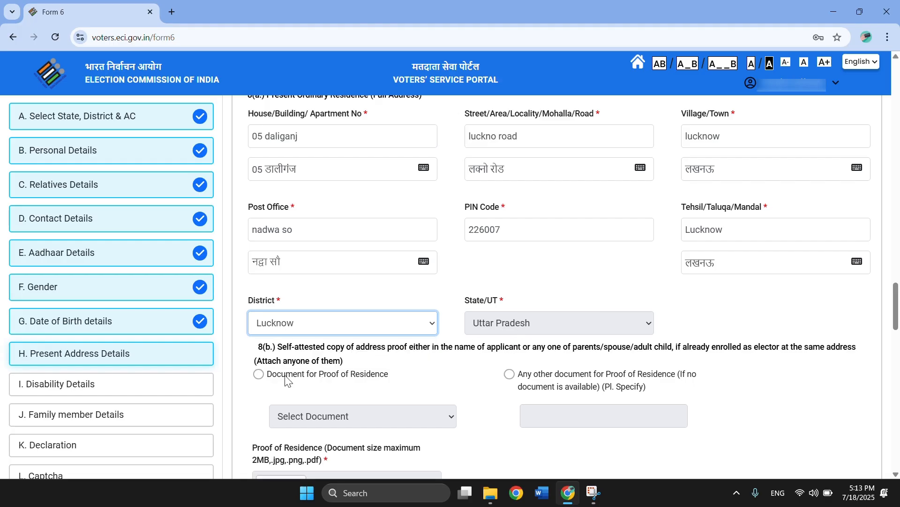
scroll(288, 380, "down", 1)
scroll(273, 285, "up", 2)
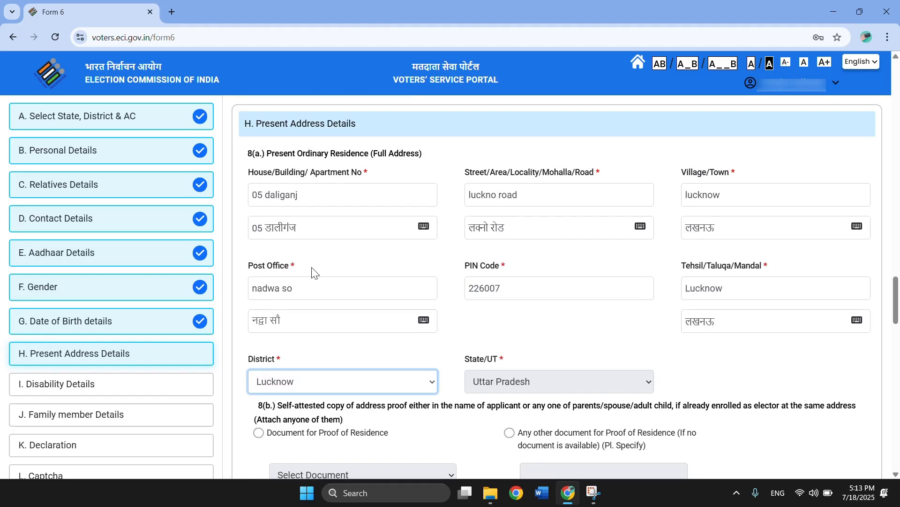
Step: Select Document for Proof of Residence and choose Aadhaar Card
left_click_drag(280, 153, 399, 154)
scroll(400, 173, "down", 1)
scroll(400, 173, "down", 1)
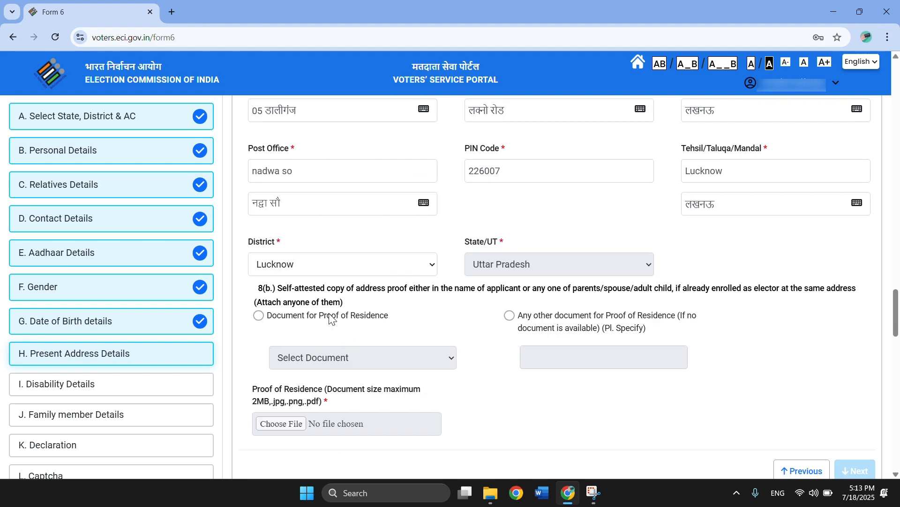
left_click(259, 315)
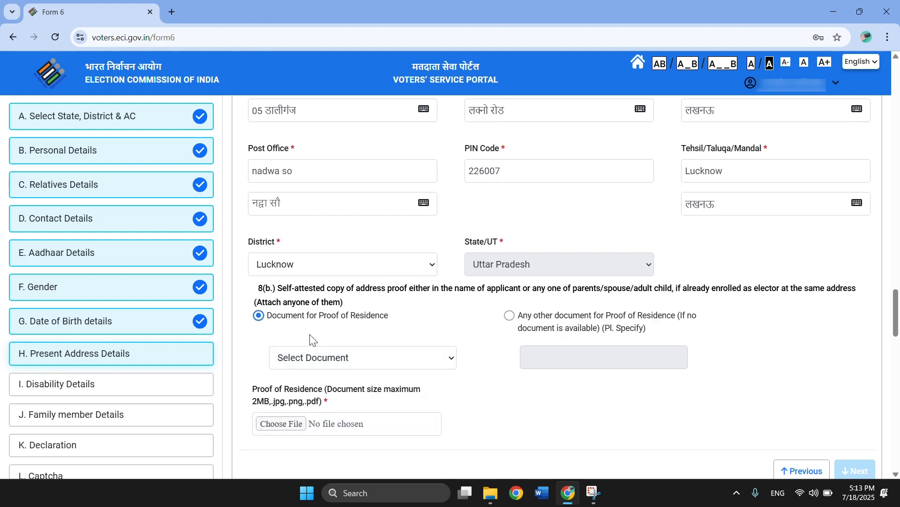
left_click(361, 357)
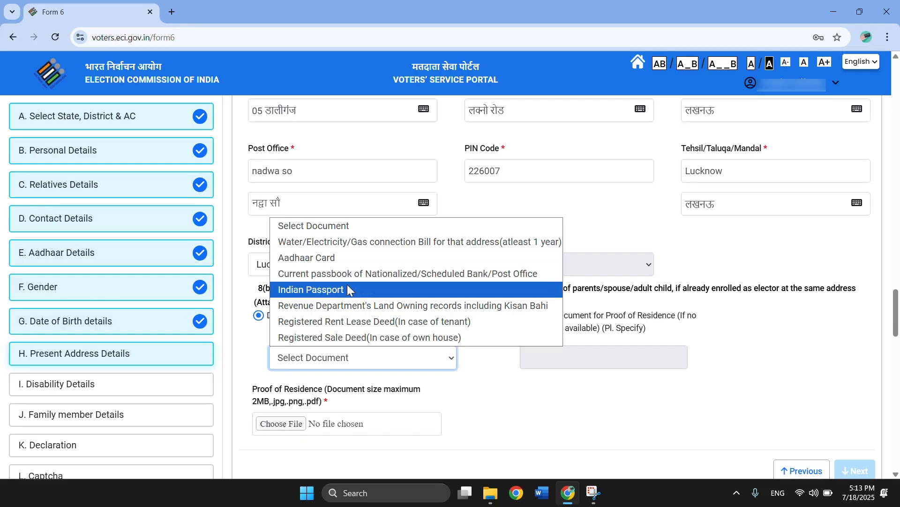
left_click(375, 393)
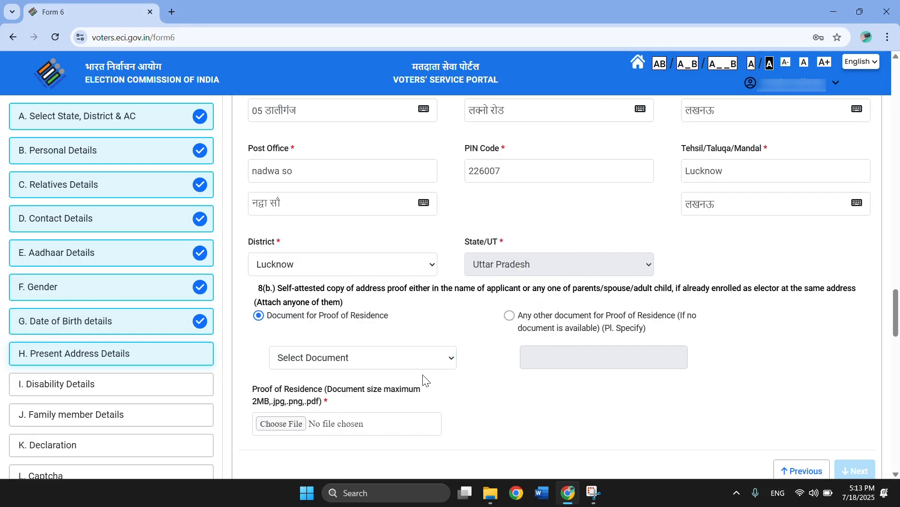
left_click(509, 322)
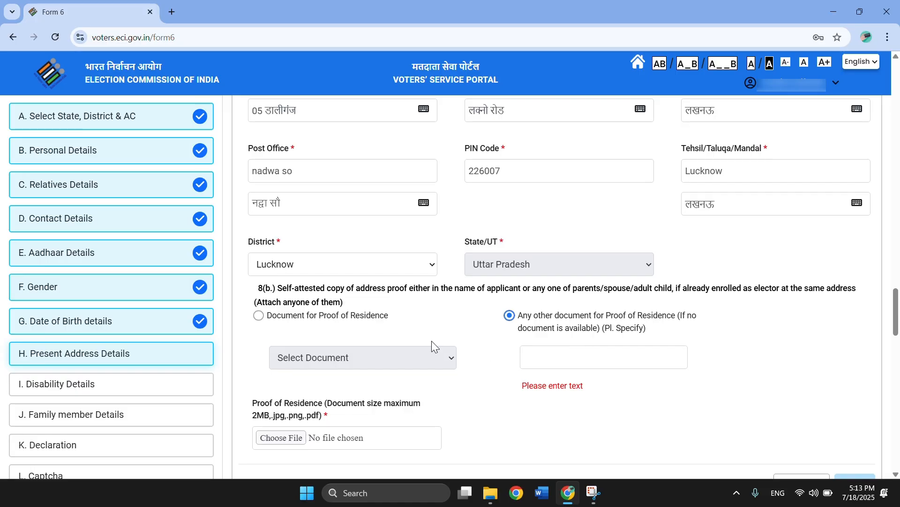
left_click(258, 315)
left_click(324, 357)
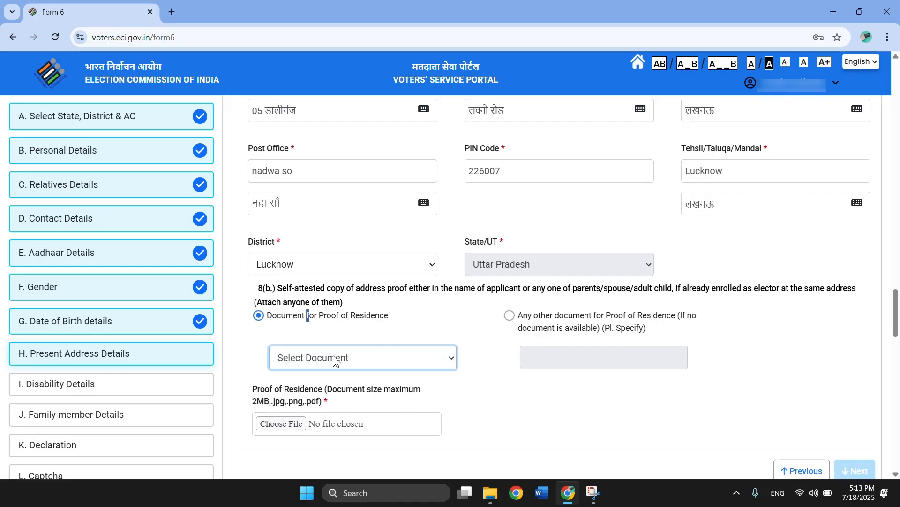
left_click(332, 258)
Step: Upload the JPG image as Aadhaar residence proof, then continue to Disability Details
scroll(347, 281, "down", 1)
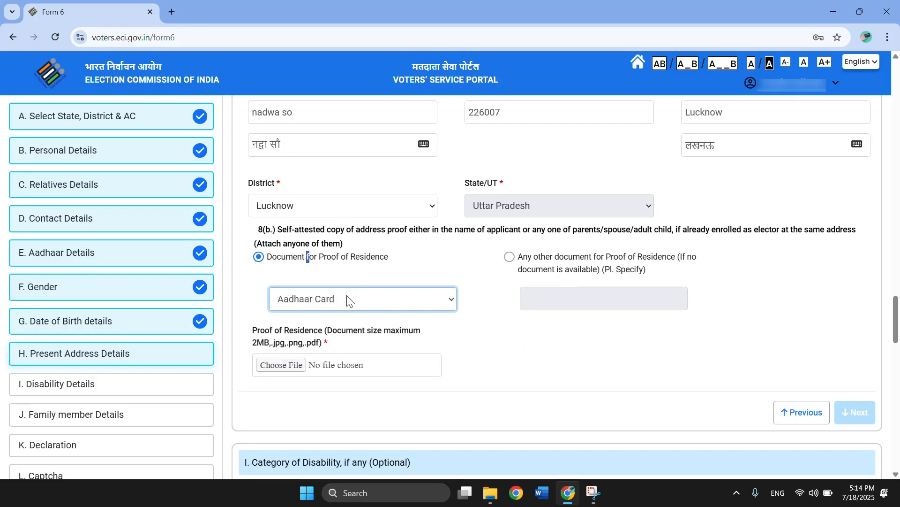
left_click(354, 256)
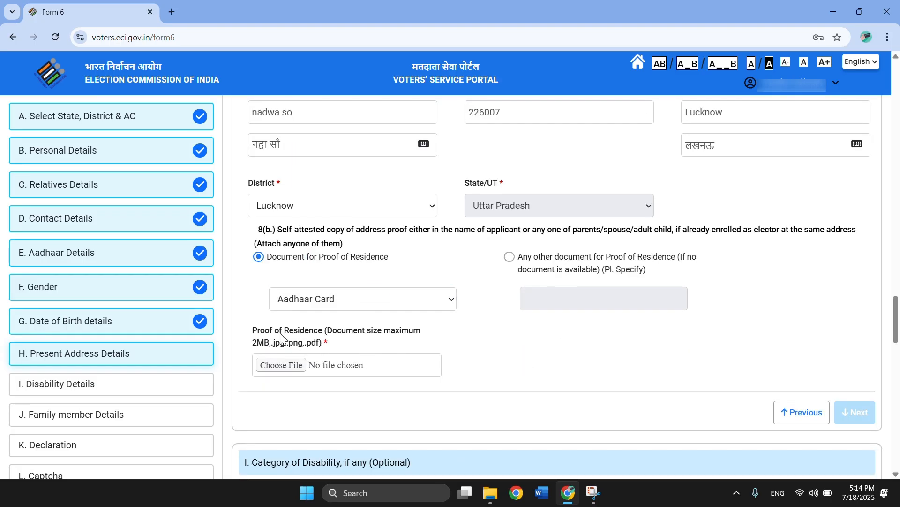
left_click_drag(253, 328, 328, 335)
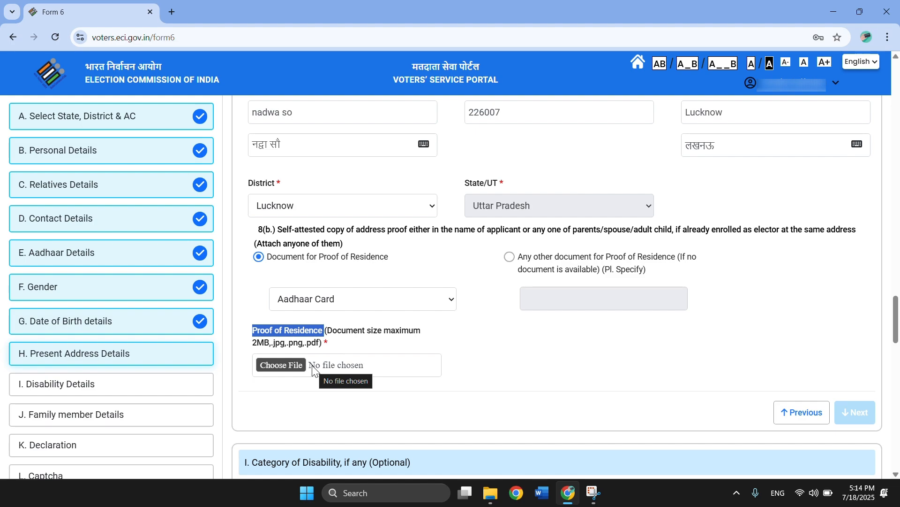
left_click(296, 364)
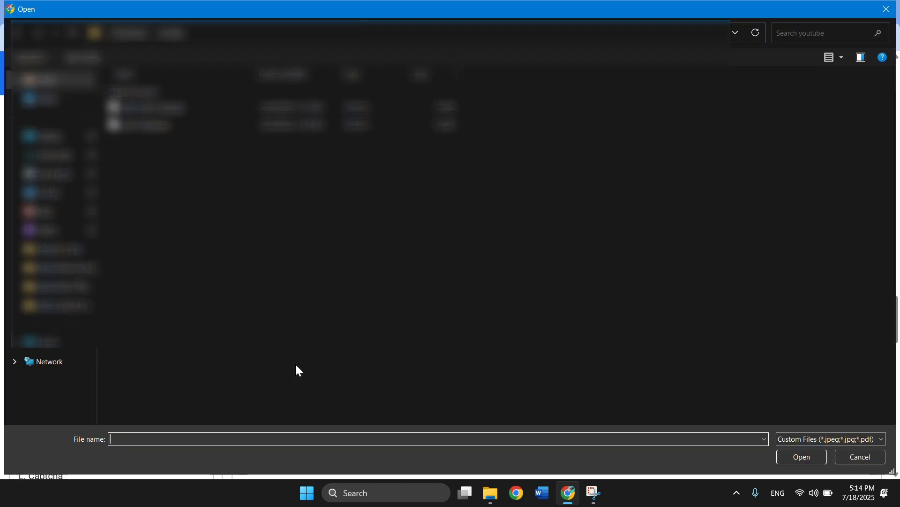
left_click(167, 109)
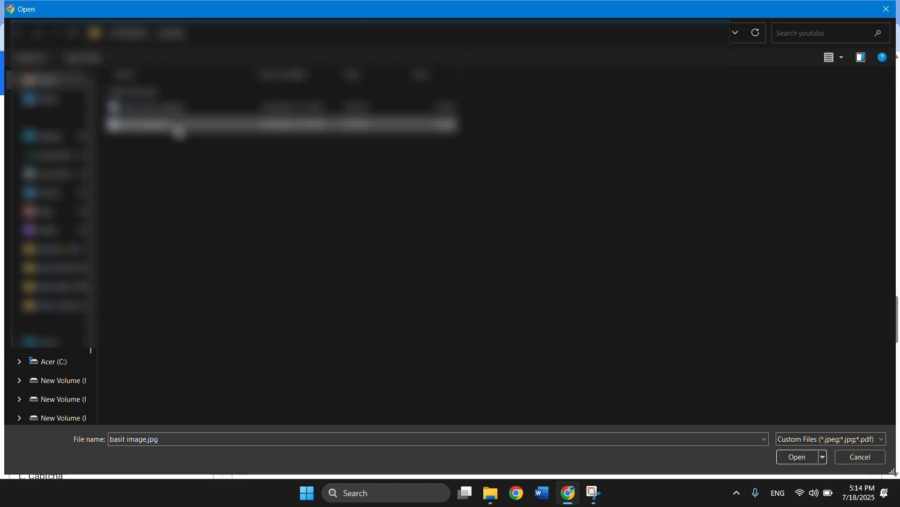
left_click(795, 455)
scroll(852, 380, "down", 1)
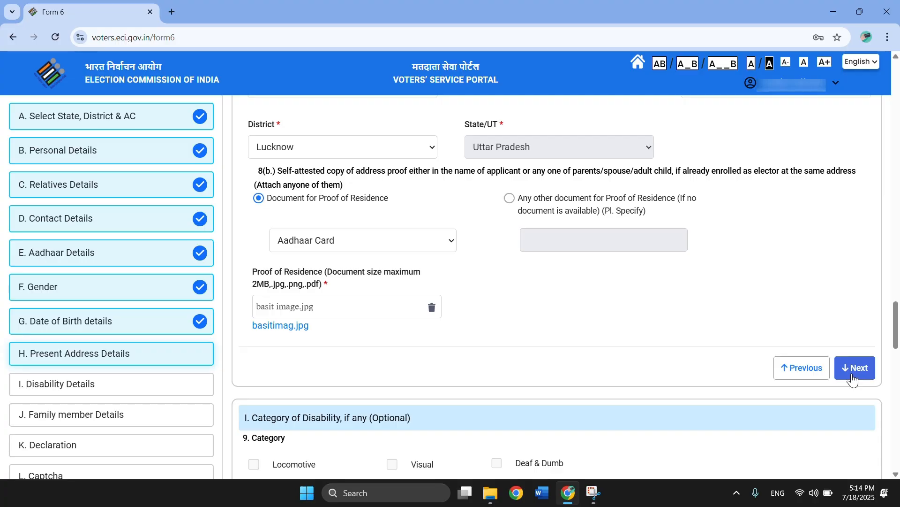
left_click(853, 369)
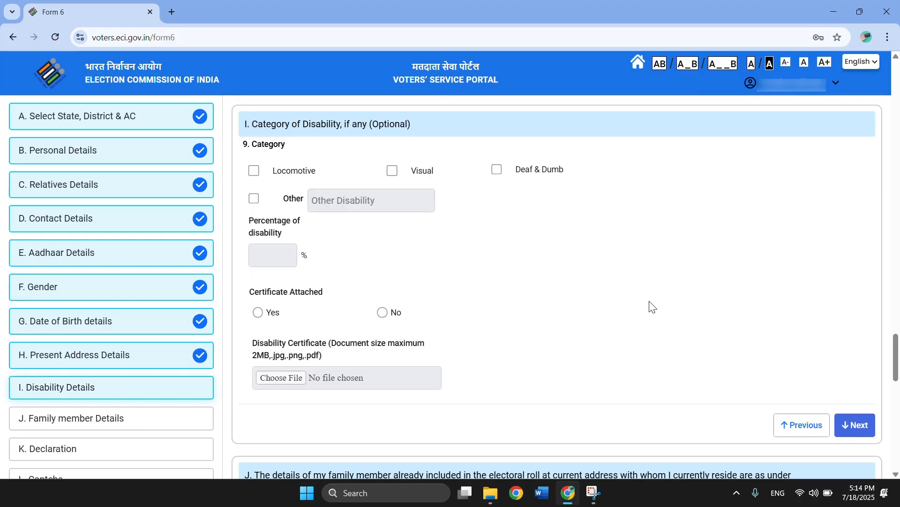
Step: Skip disability details and enter the mother's name, relationship Mother, leaving the EPIC number blank
left_click(850, 436)
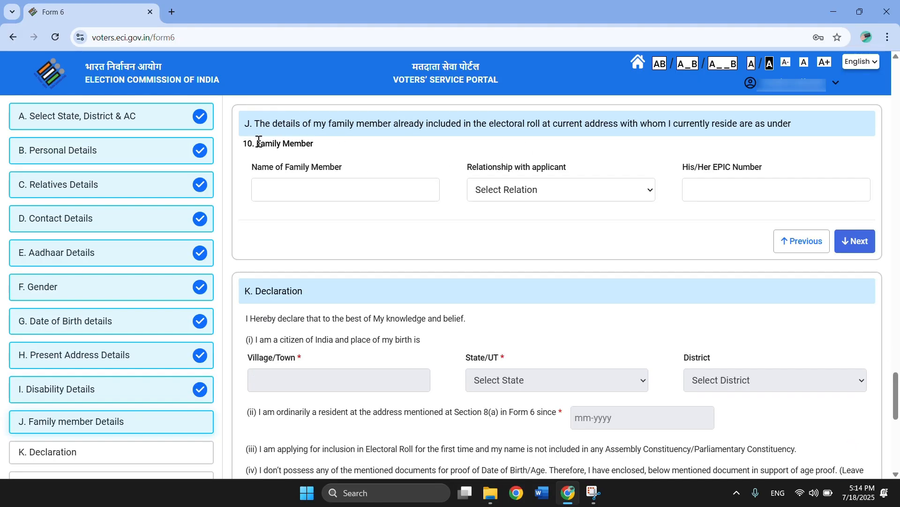
left_click_drag(261, 142, 338, 151)
left_click(331, 194)
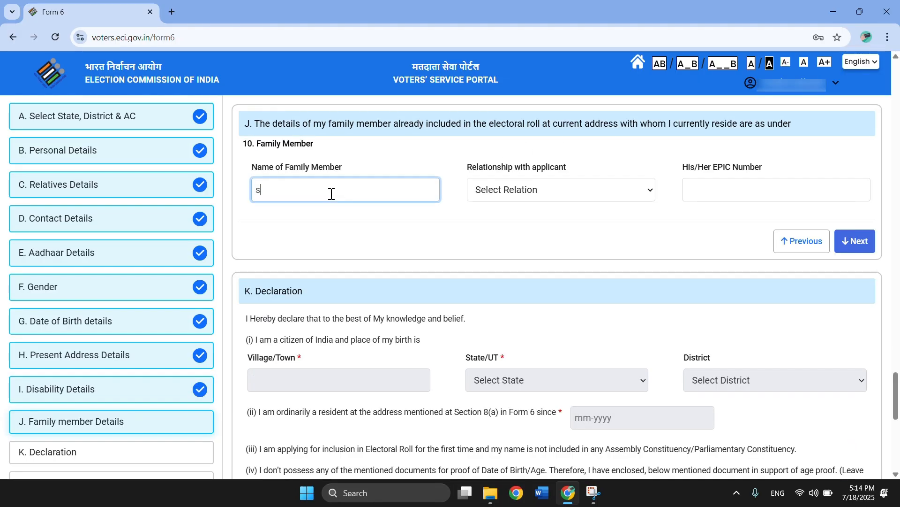
left_click(503, 197)
left_click(492, 239)
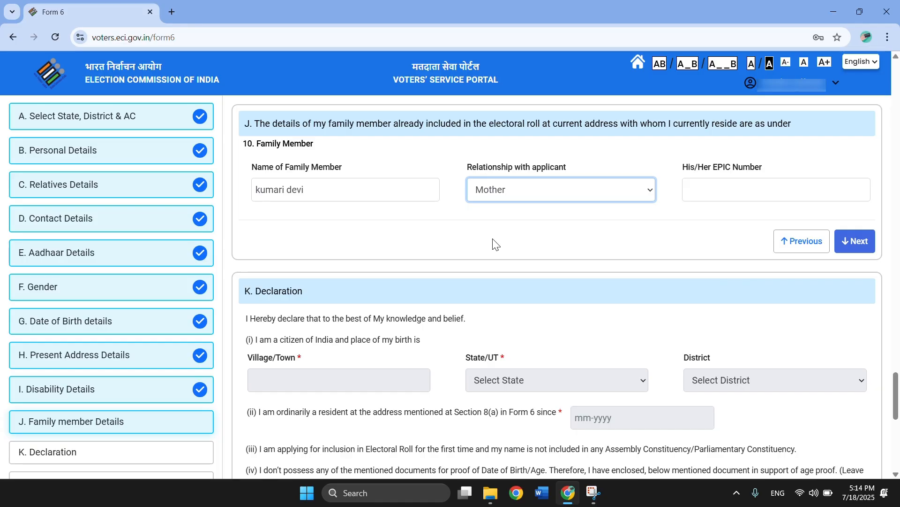
left_click_drag(683, 168, 764, 174)
left_click(758, 191)
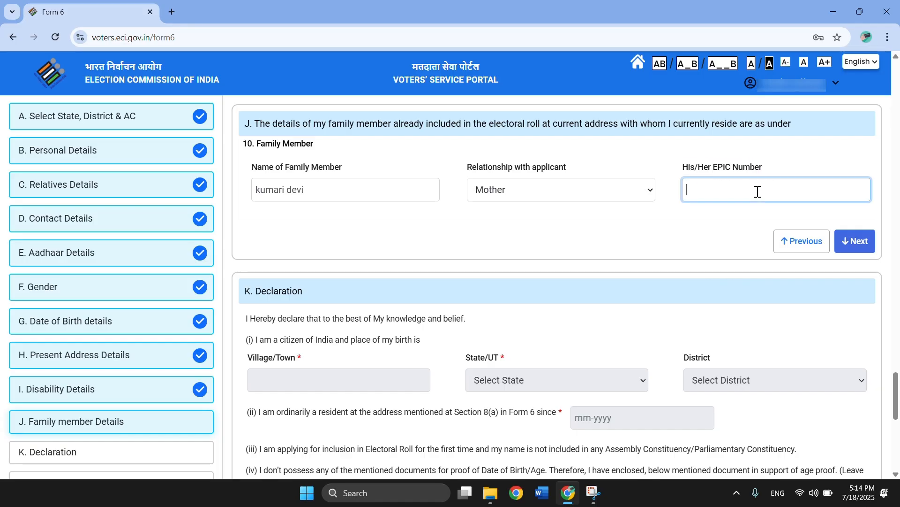
left_click(858, 241)
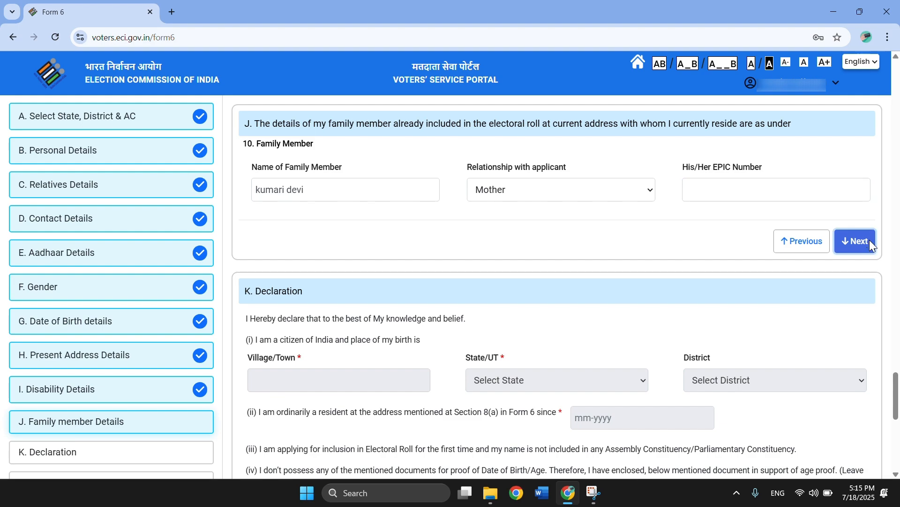
left_click_drag(257, 120, 327, 125)
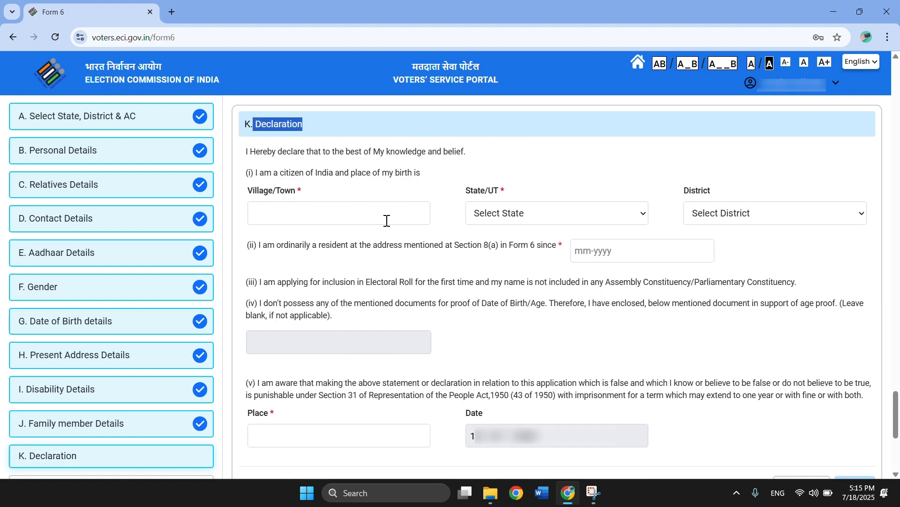
Step: Enter birthplace as lucknow, state Uttar Pradesh, district Lucknow
left_click(304, 217)
type("lucknow")
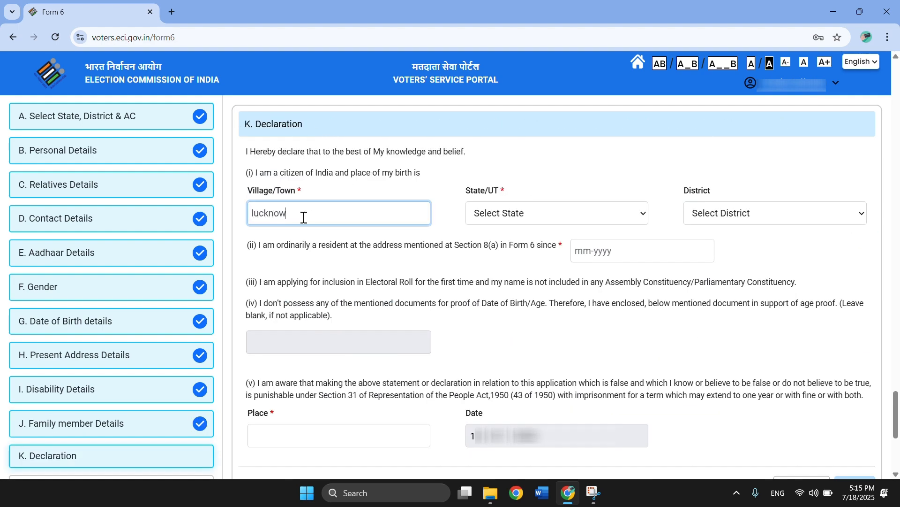
left_click(526, 214)
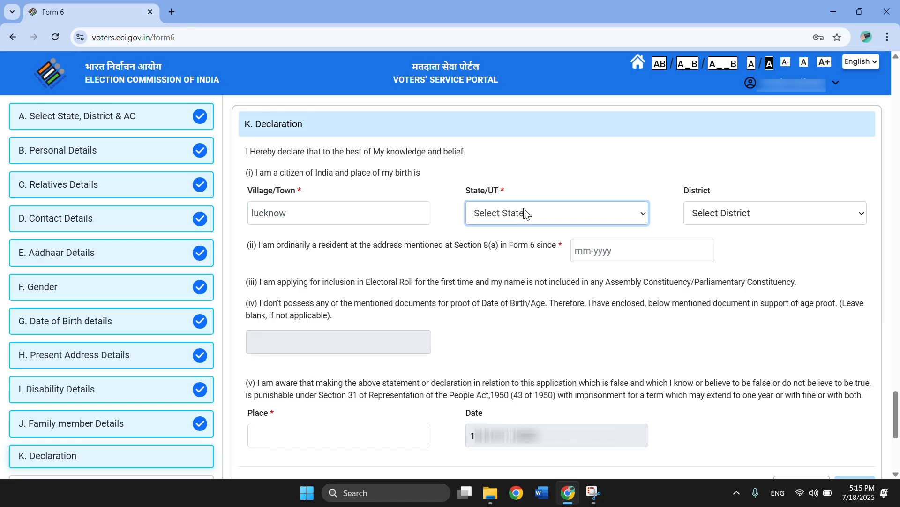
scroll(498, 418, "down", 6)
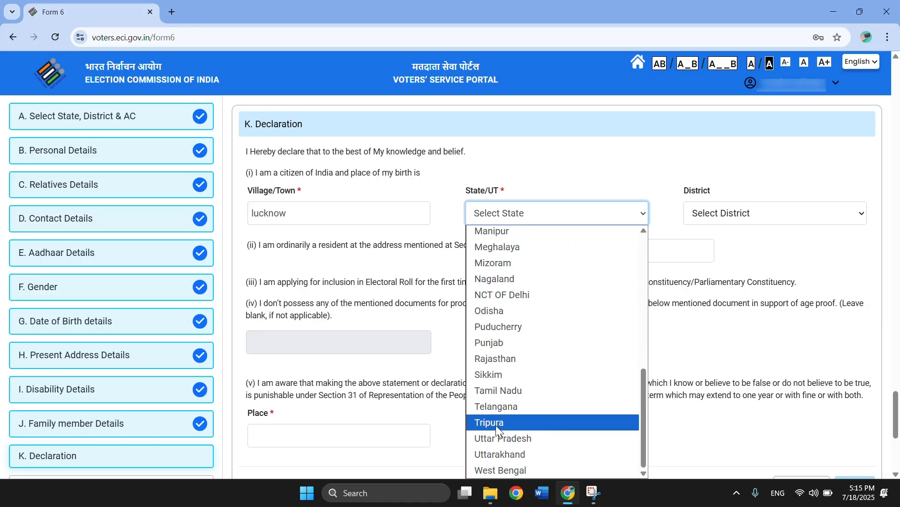
left_click(530, 437)
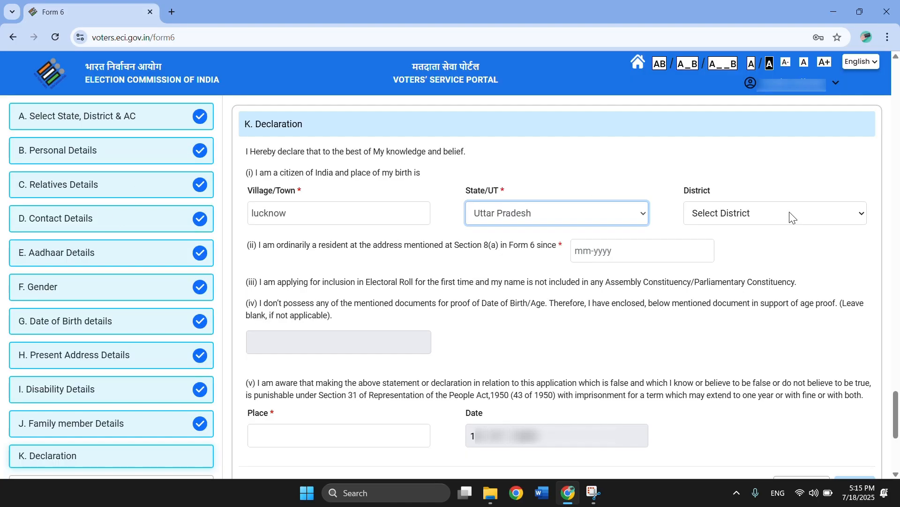
left_click(790, 214)
scroll(726, 366, "down", 10)
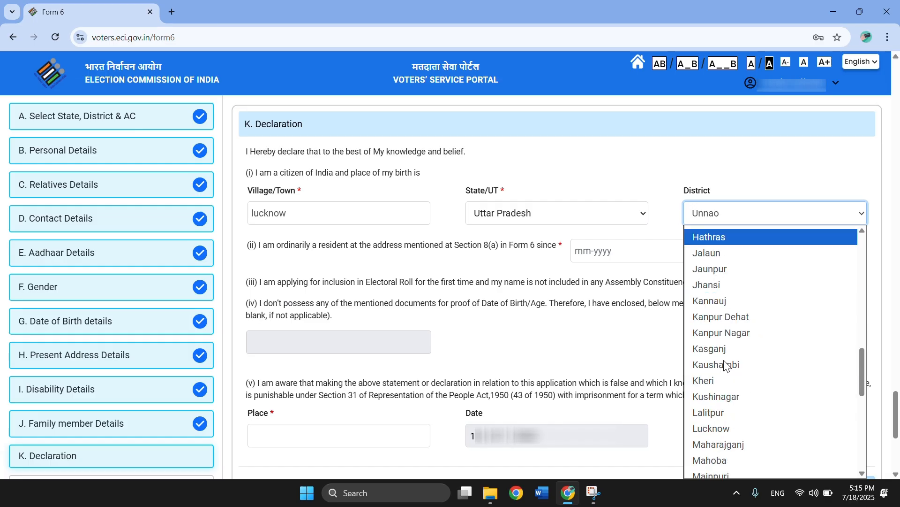
scroll(723, 394, "down", 2)
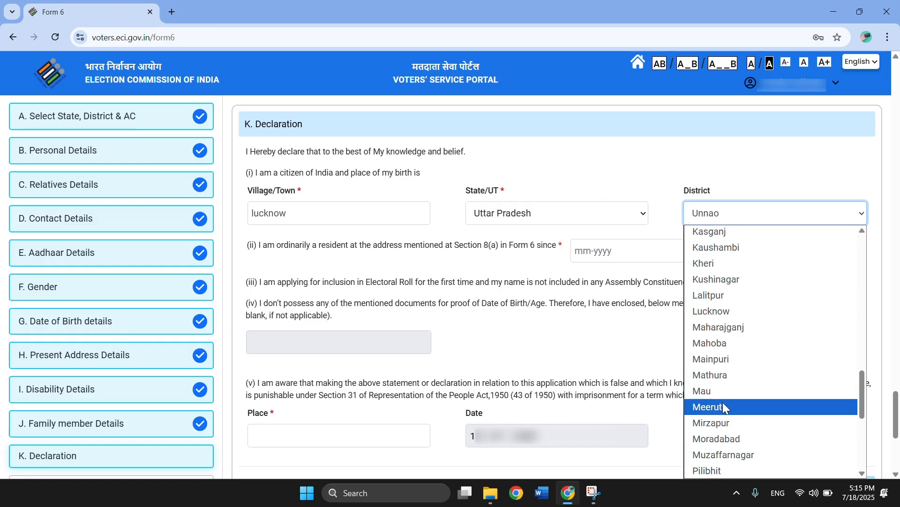
left_click(726, 312)
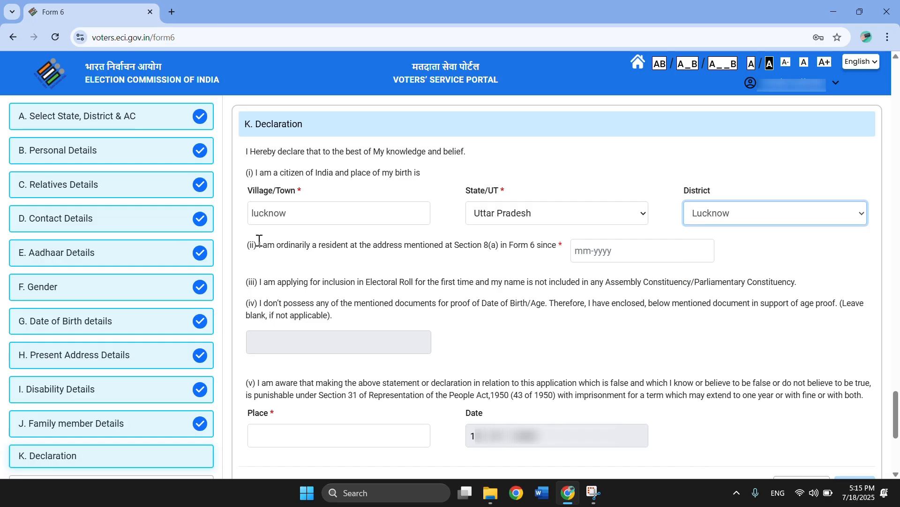
Step: Set the resident-since month to January 2022
left_click_drag(249, 247, 565, 250)
left_click(594, 252)
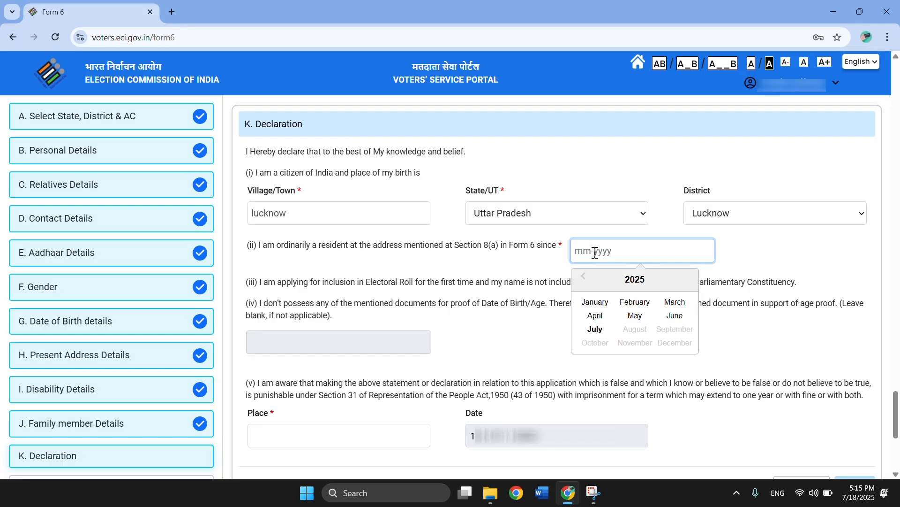
left_click(583, 276)
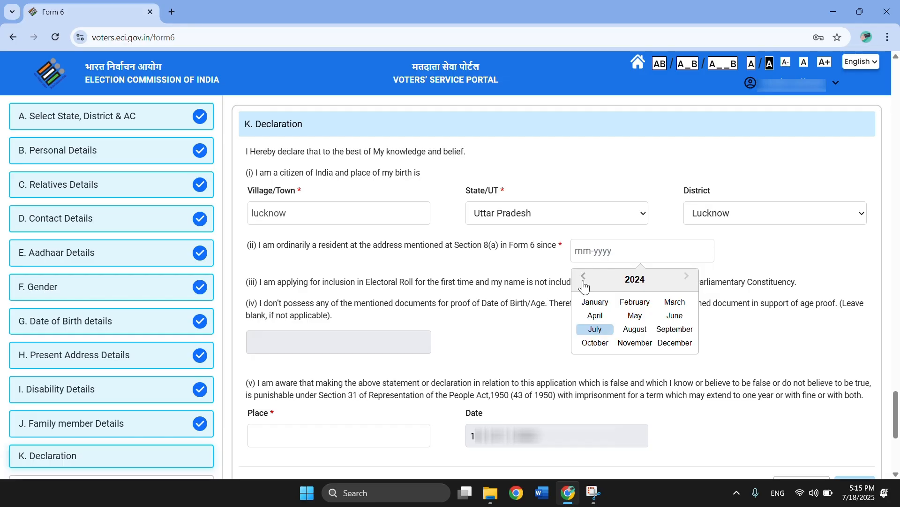
left_click(583, 276)
left_click(583, 276)
left_click(595, 302)
scroll(358, 313, "down", 1)
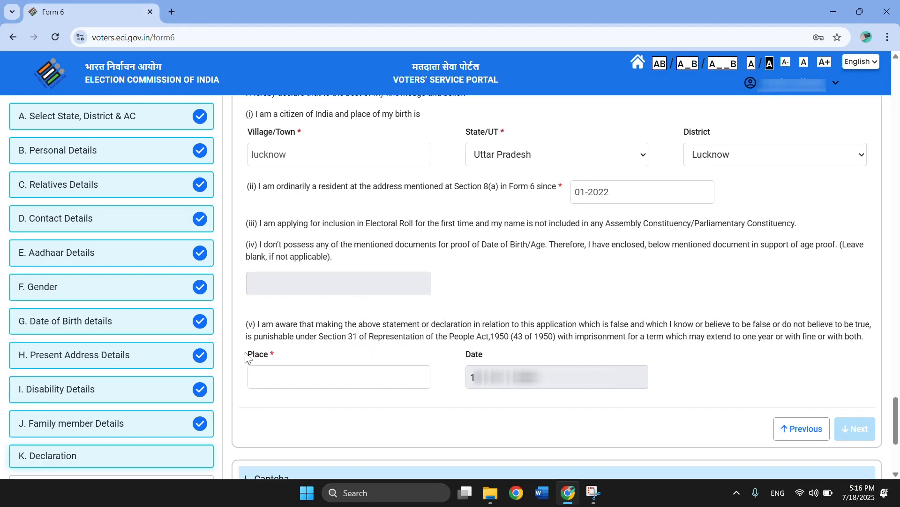
Step: Enter lucknow as the place of declaration and continue to the Captcha
left_click_drag(246, 355, 280, 359)
scroll(322, 377, "down", 1)
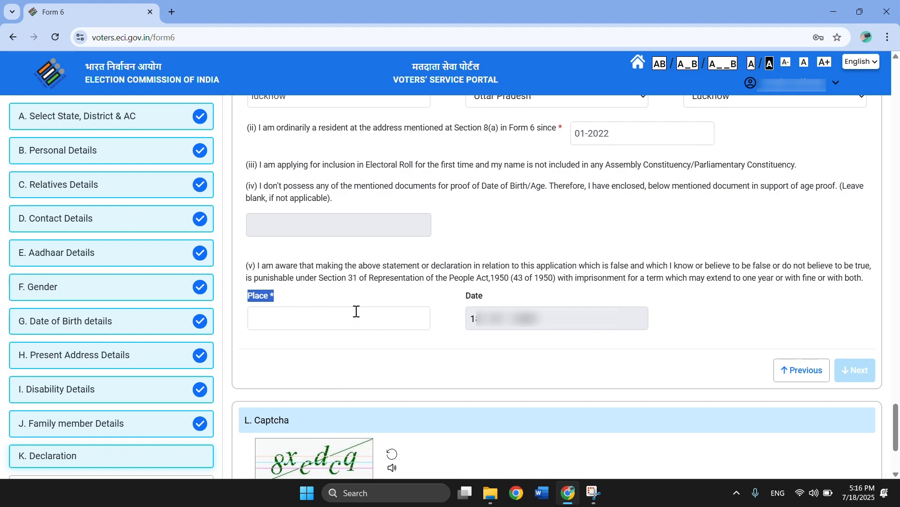
left_click(367, 294)
left_click(324, 321)
type("lucknow")
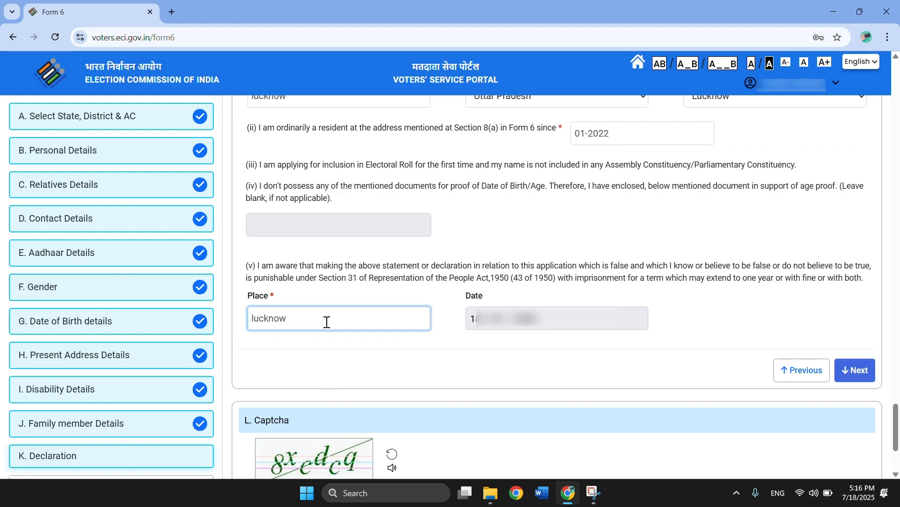
left_click(851, 368)
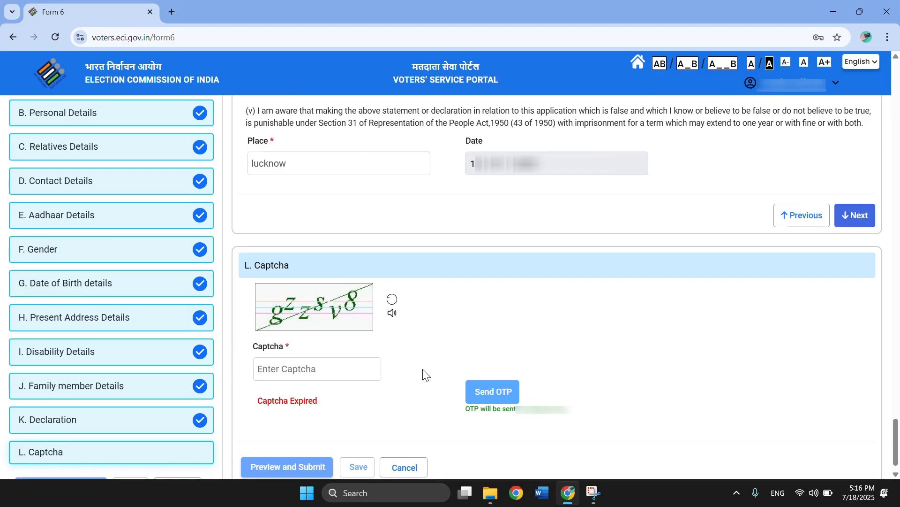
Step: Enter the captcha text, request an OTP and type in the received one-time password
left_click(291, 373)
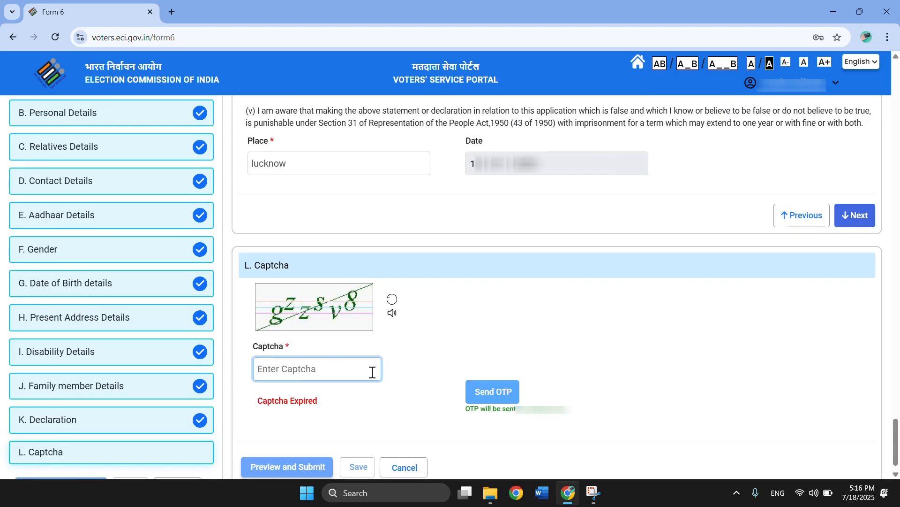
type("gzzsv8")
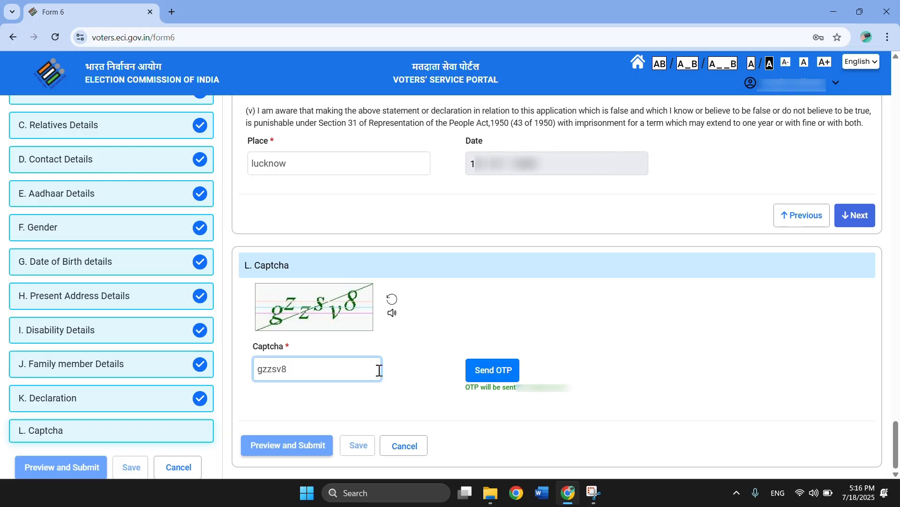
left_click(503, 372)
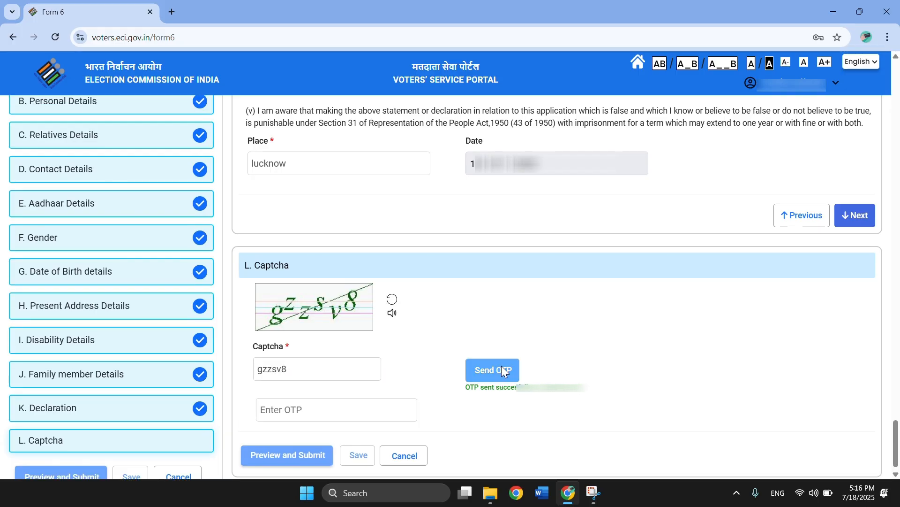
left_click(341, 415)
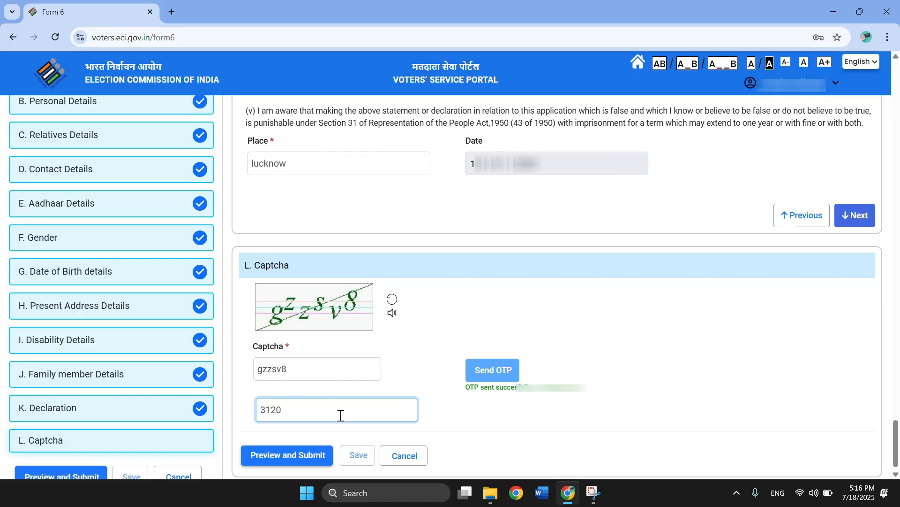
scroll(429, 307, "down", 1)
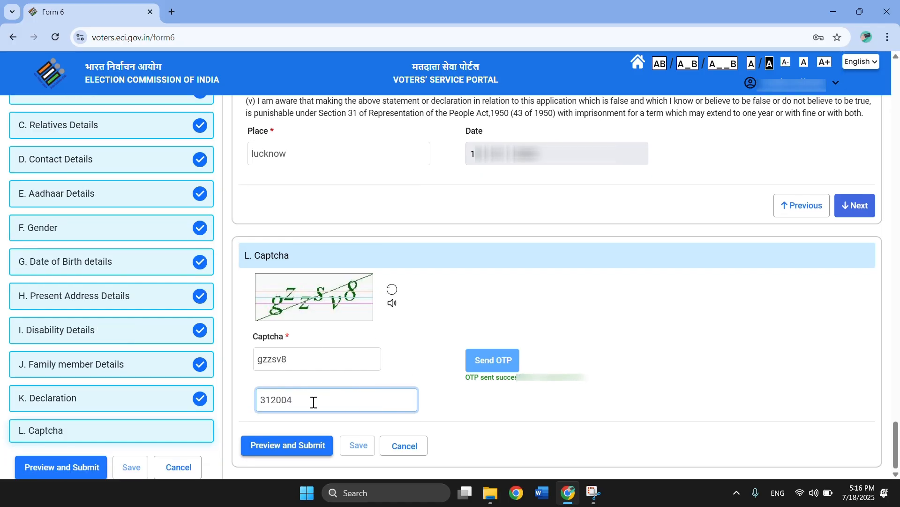
Step: Preview the Form 6 application, submit it, and confirm YES in the Are You Sure dialog
left_click(282, 451)
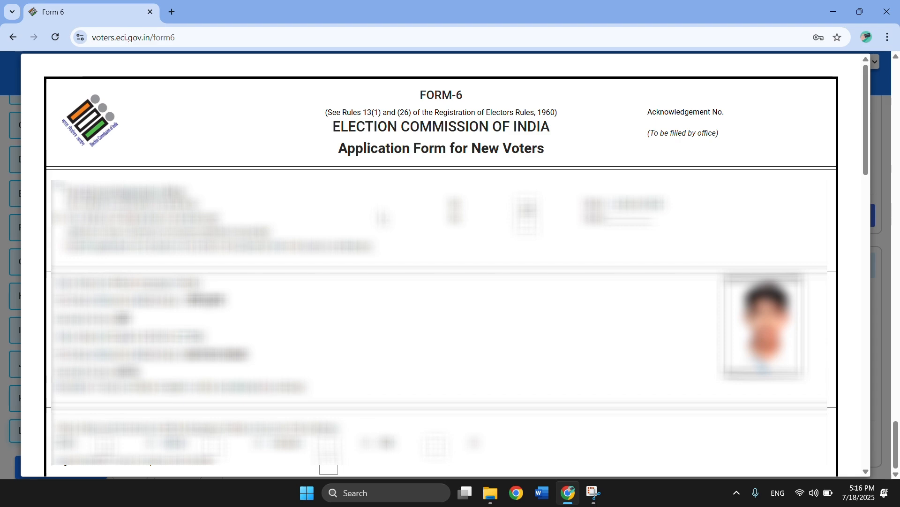
scroll(758, 427, "down", 15)
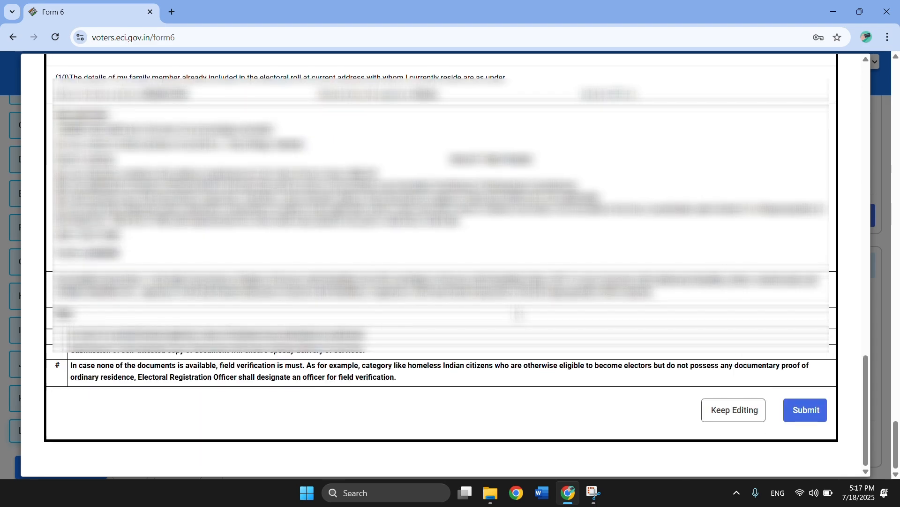
left_click(807, 419)
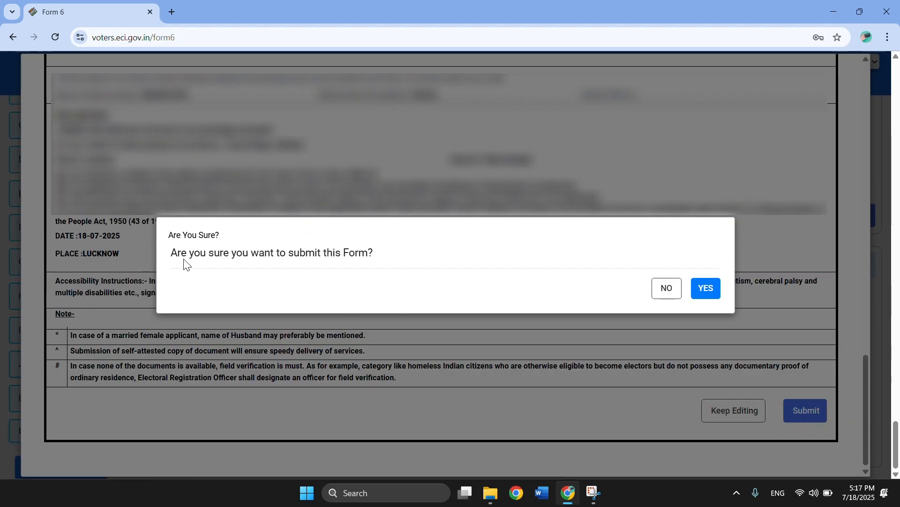
left_click_drag(172, 253, 370, 254)
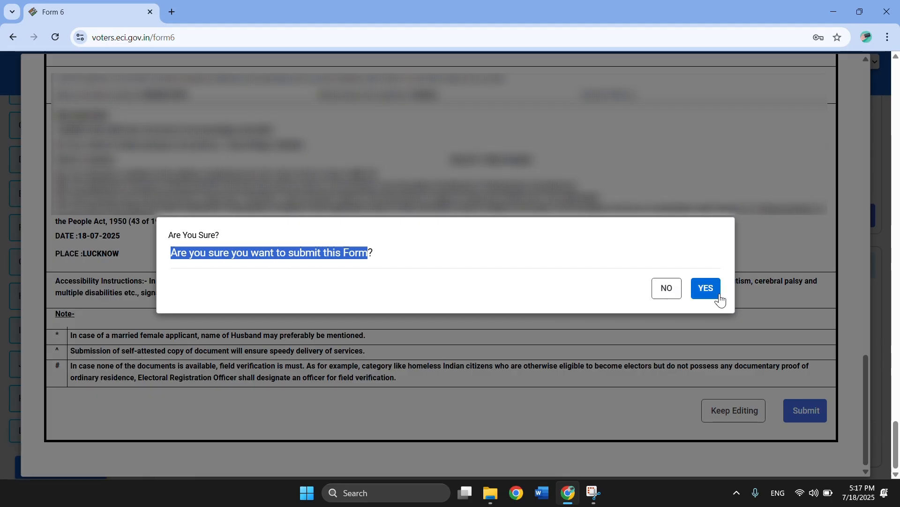
left_click(716, 299)
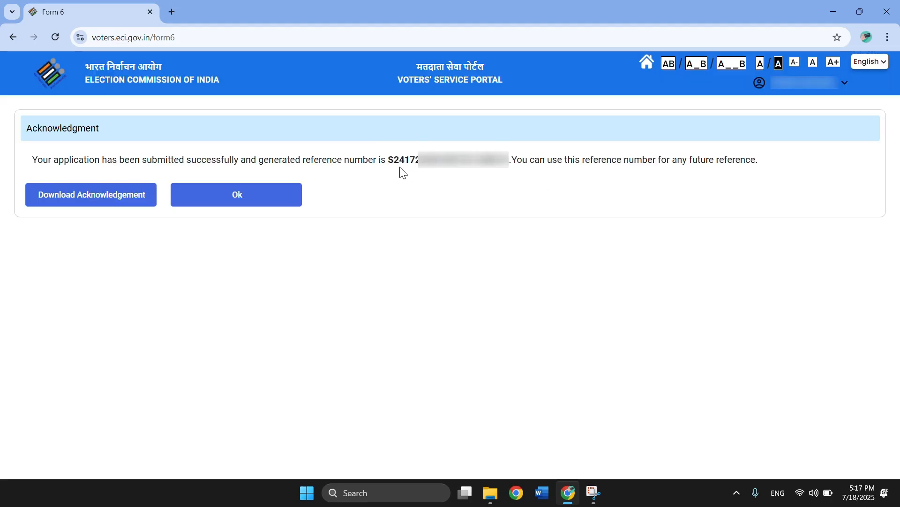
Step: Select the generated reference number, then download the acknowledgement
left_click_drag(388, 159, 511, 161)
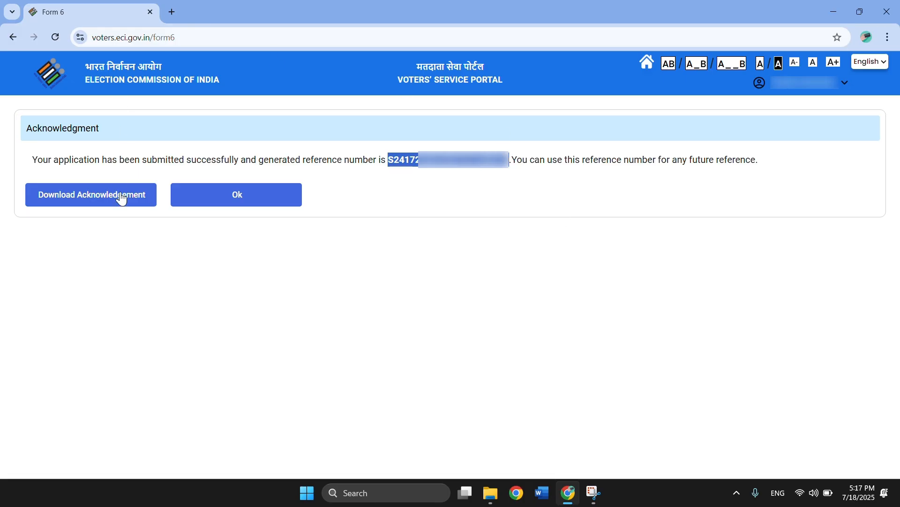
left_click(108, 264)
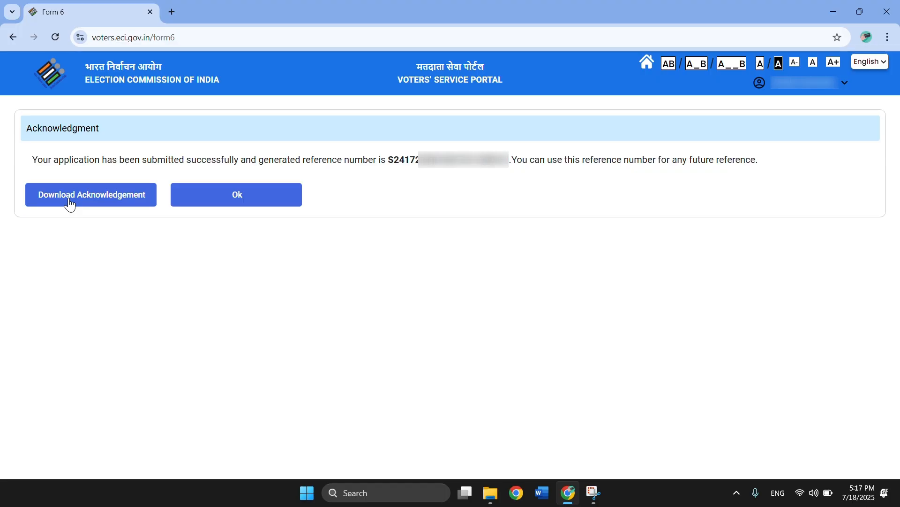
left_click(70, 205)
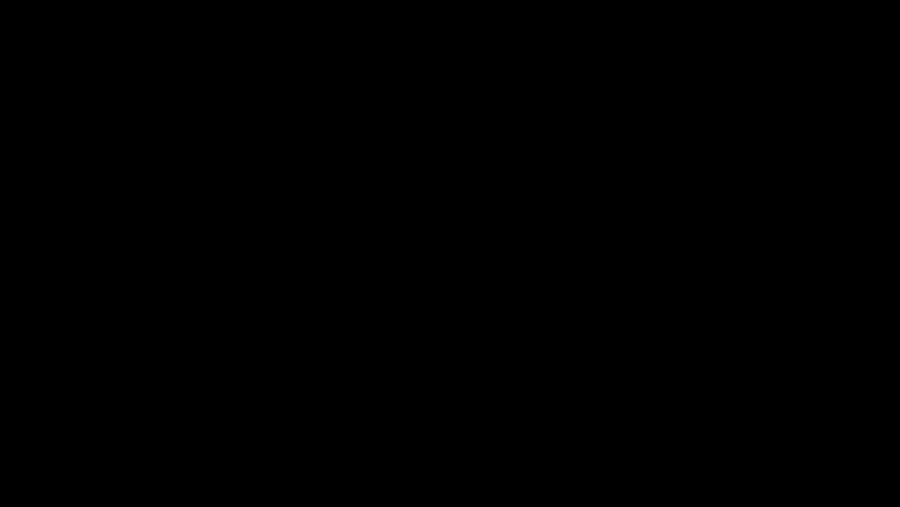